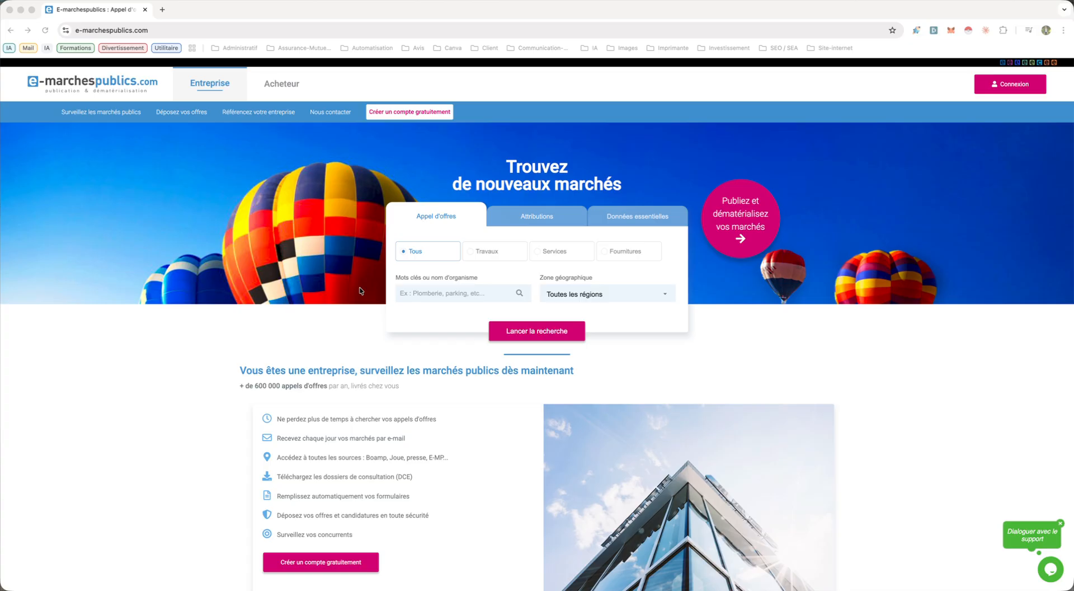
click(358, 279)
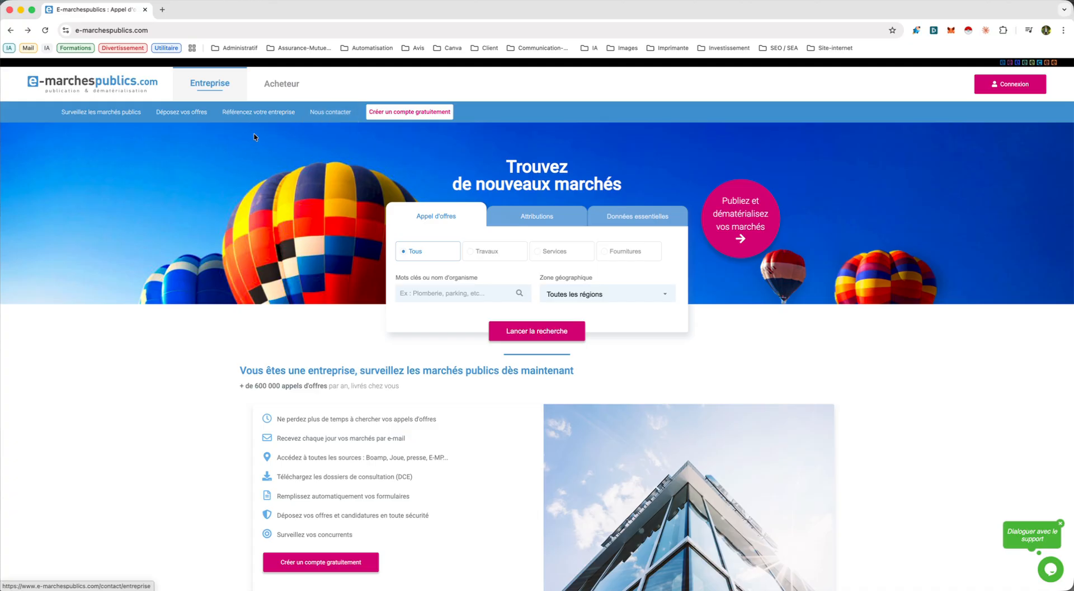
click(227, 31)
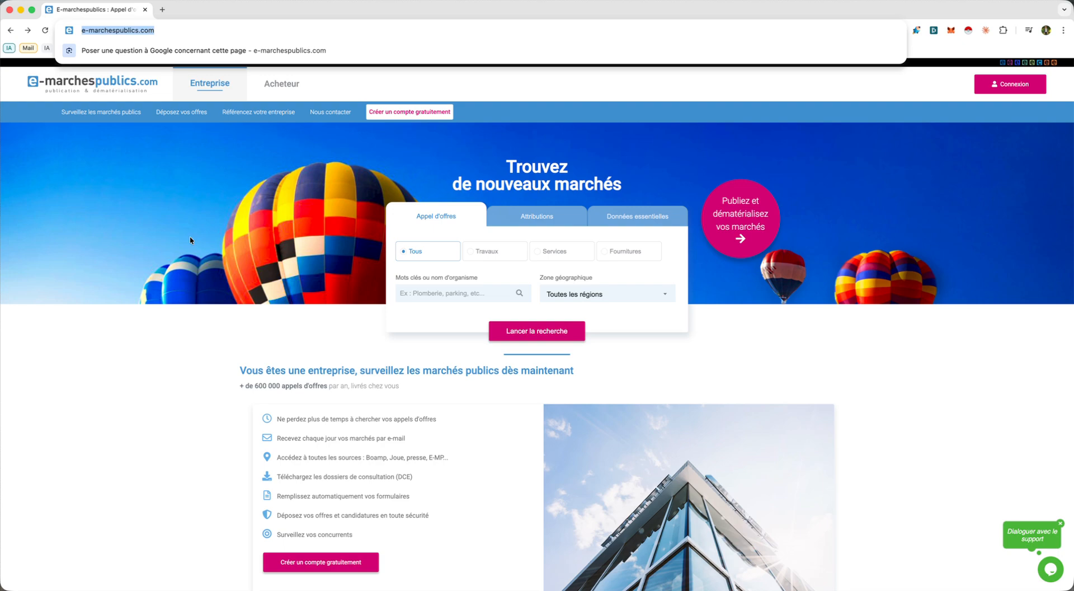
click(716, 175)
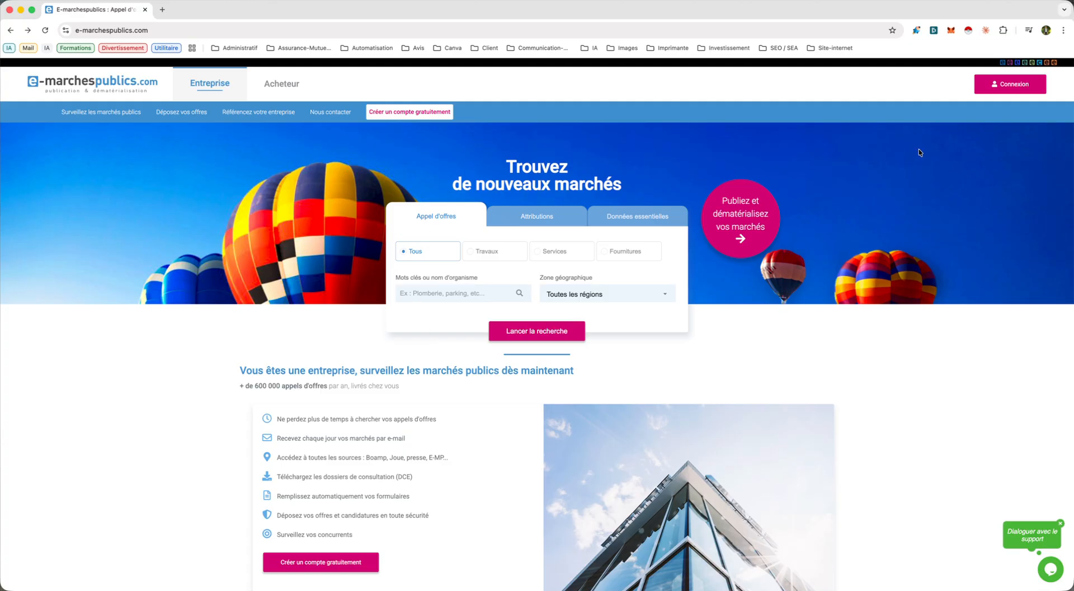
Open the sign-in page for companies (entreprise) on e-marchespublics.com.
click(998, 91)
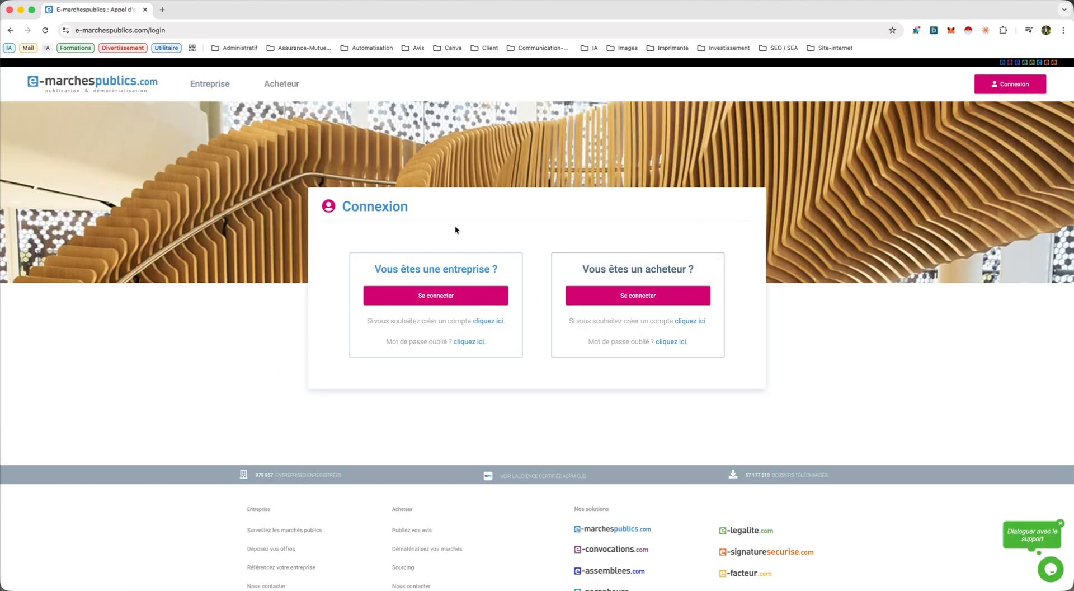
triple_click(396, 320)
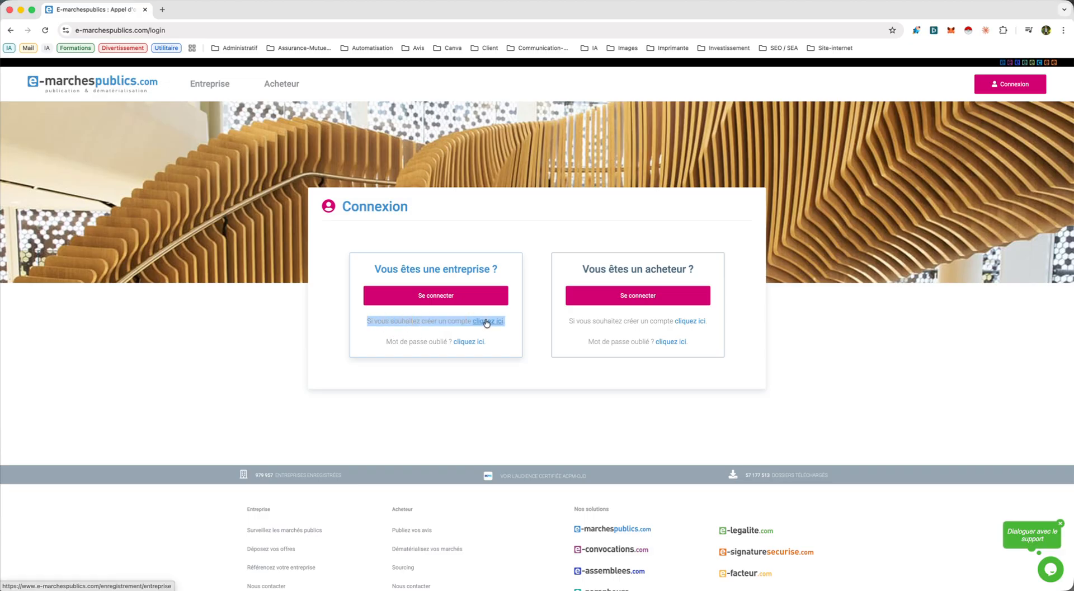
click(342, 303)
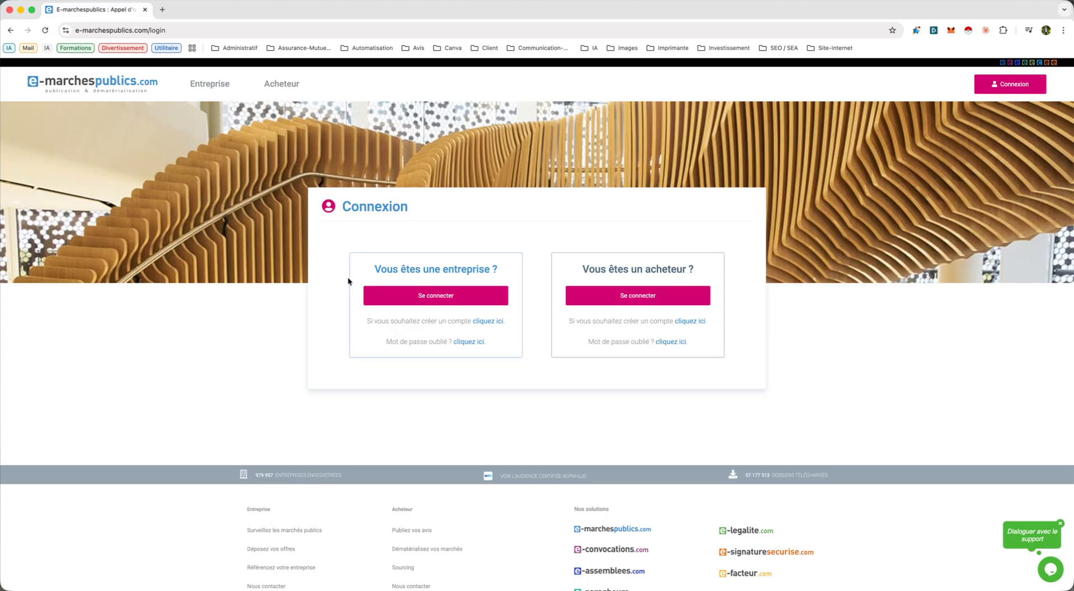
click(421, 300)
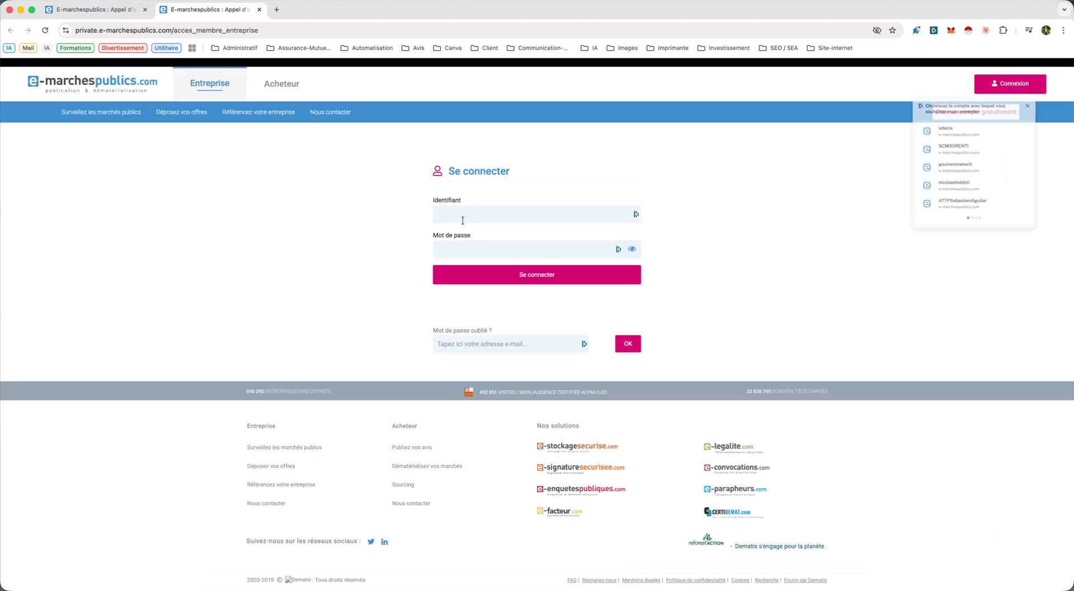
Sign in to the company area with the account's saved username and password.
click(464, 213)
click(474, 257)
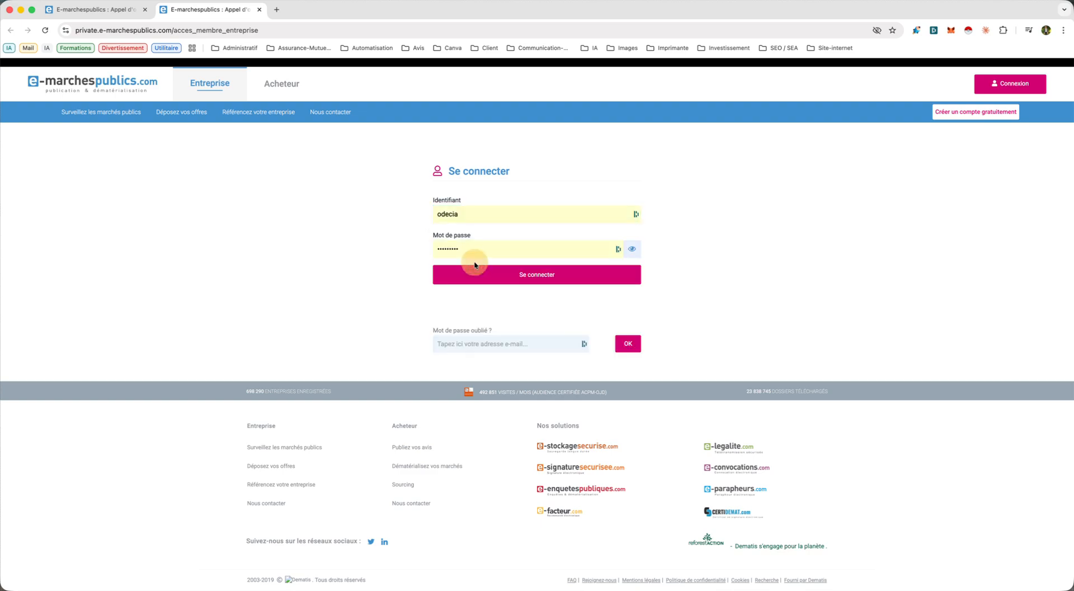
click(495, 276)
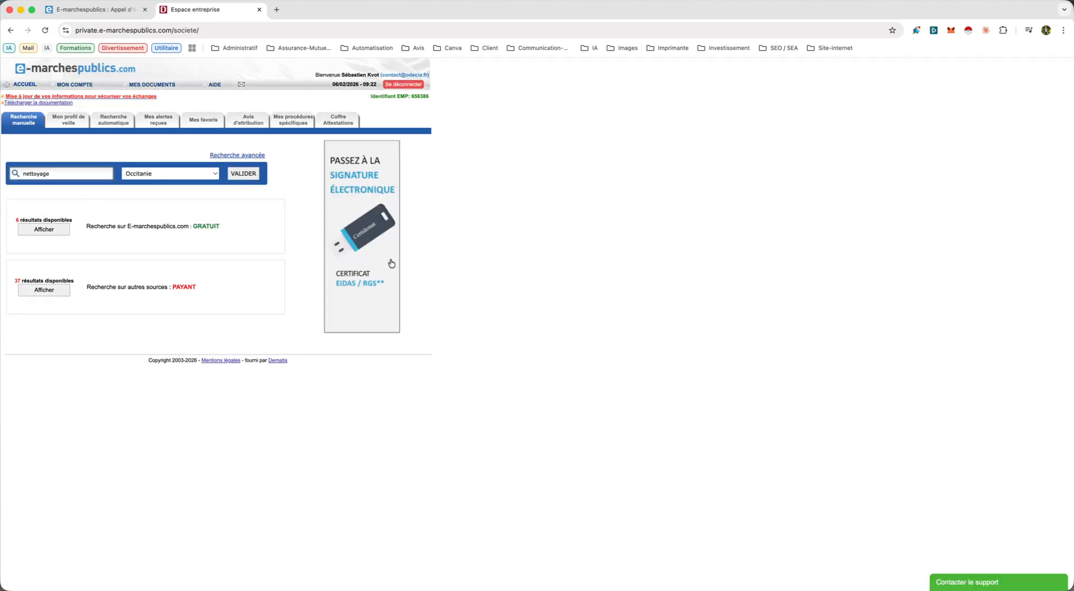
Replace the manual search keyword with "nettoyage".
double_click(94, 176)
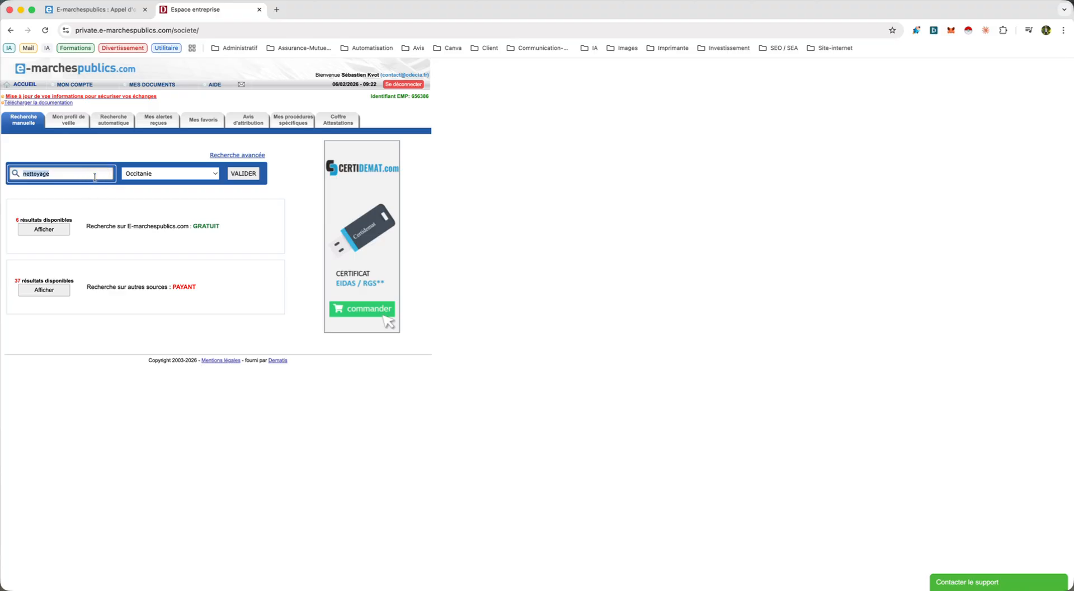
key(BackSpace)
click(58, 177)
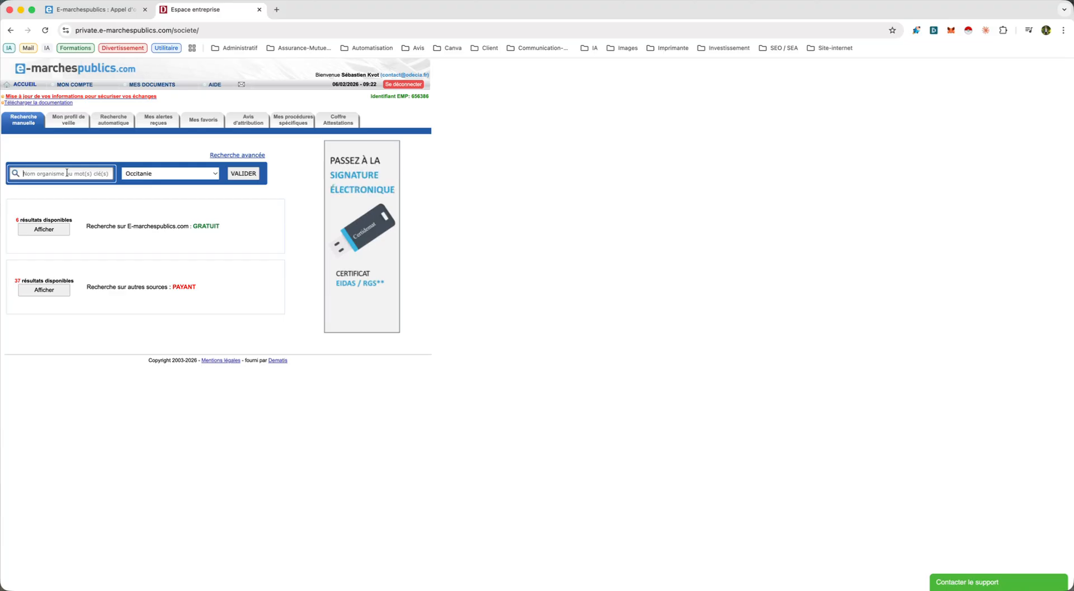
text(nett)
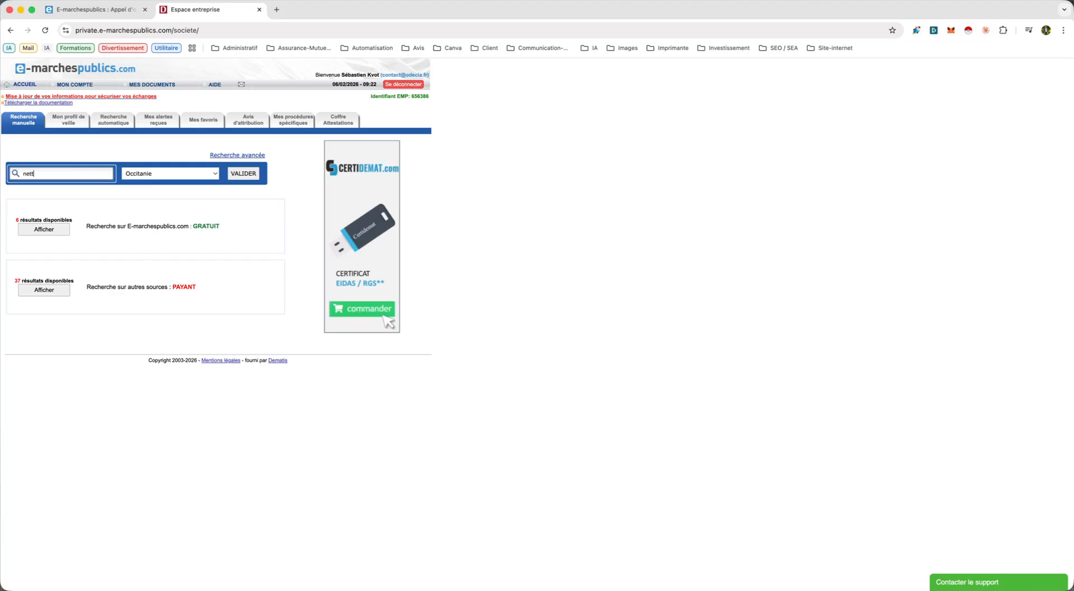
text(oy)
text(a)
key(BackSpace)
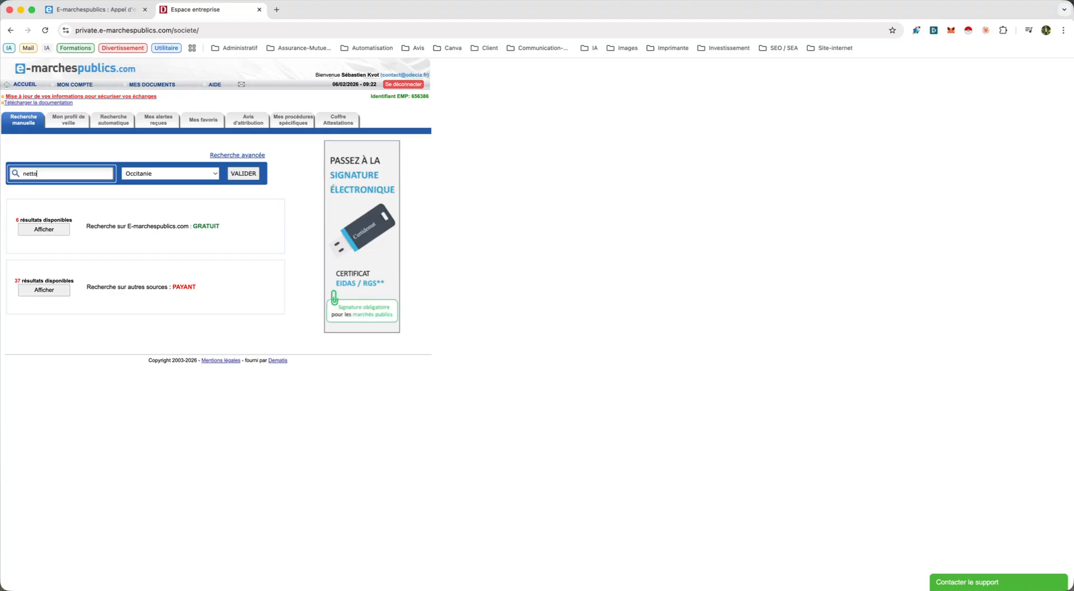
text(yage)
Browse the available regions, keep Occitanie as the search area, and run the manual search.
click(141, 176)
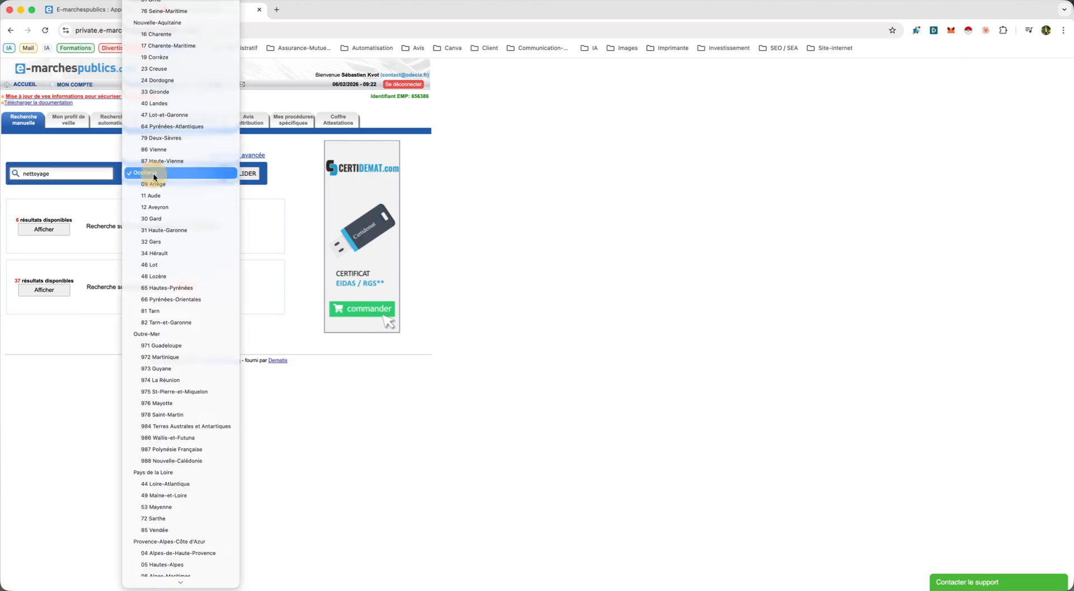
scroll(166, 234, up, 15)
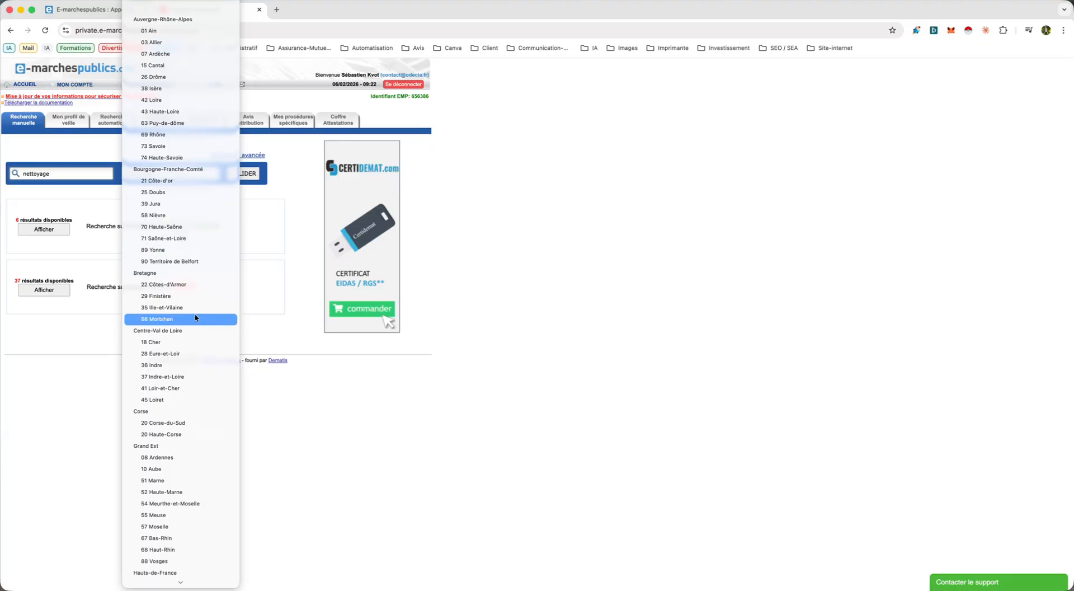
scroll(196, 317, down, 5)
scroll(196, 318, down, 10)
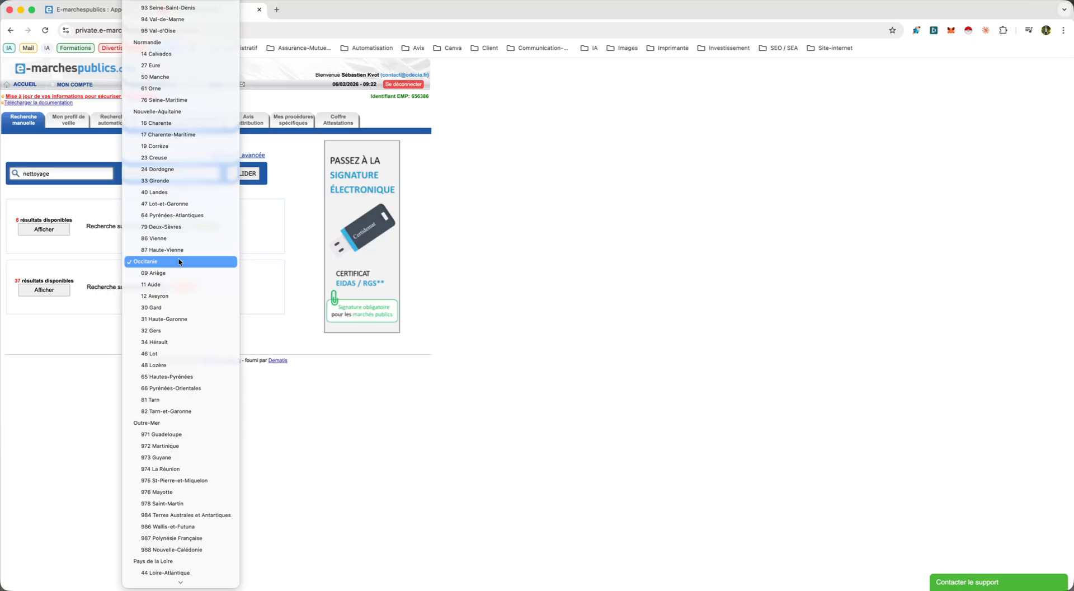
click(291, 278)
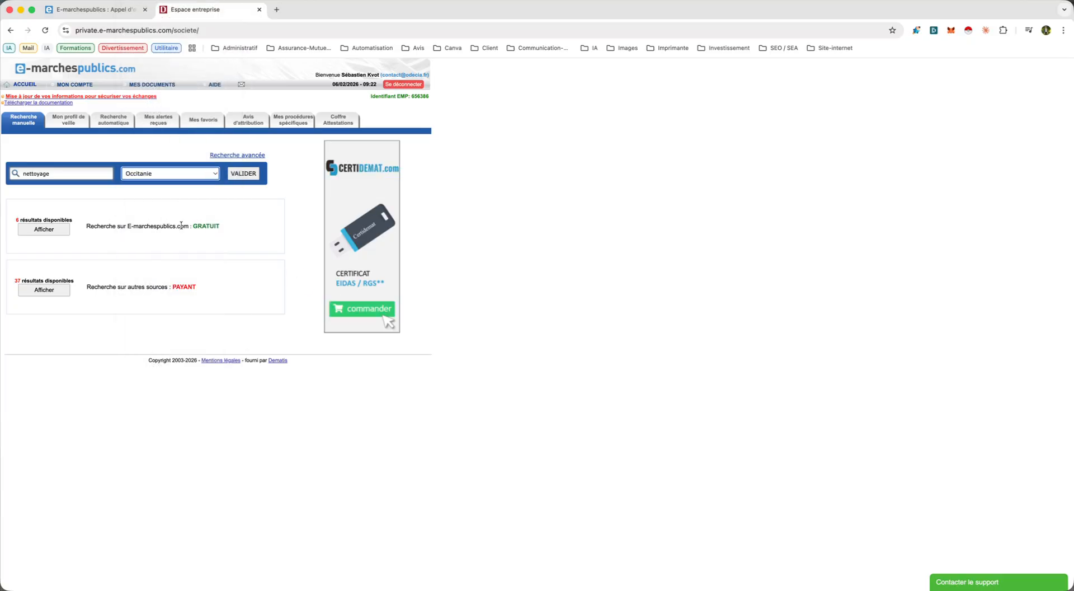
click(243, 173)
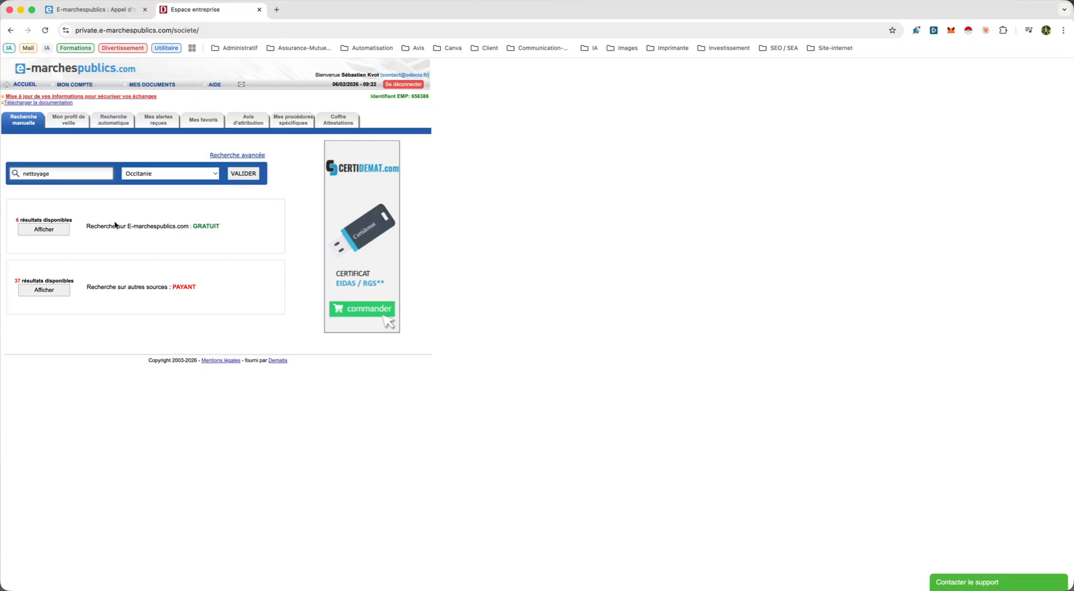
Display the free E-marchespublics.com search results and examine the tenders with their available actions.
triple_click(188, 286)
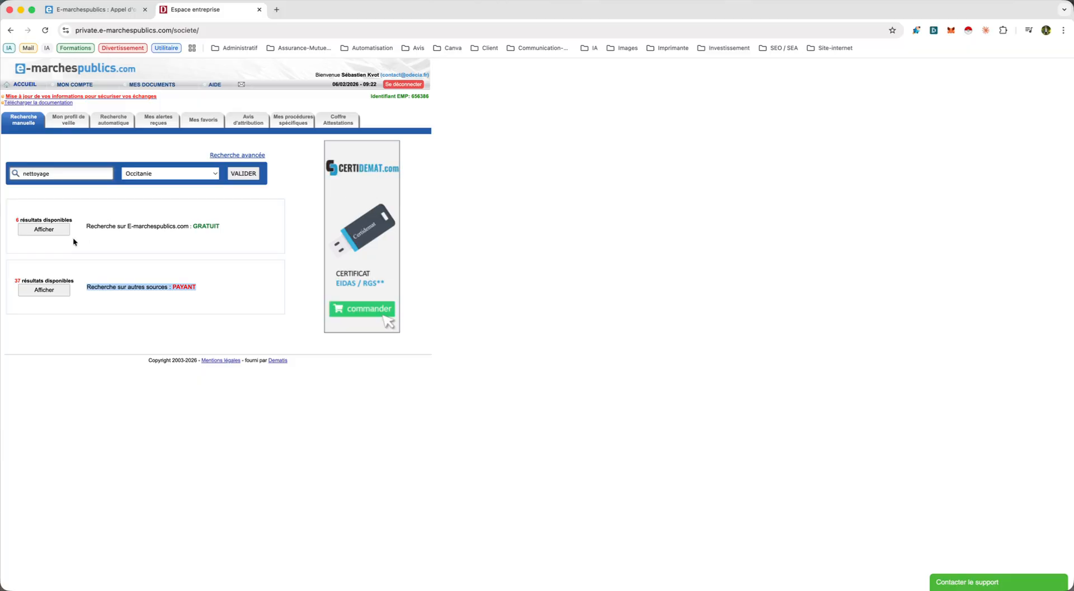
click(45, 229)
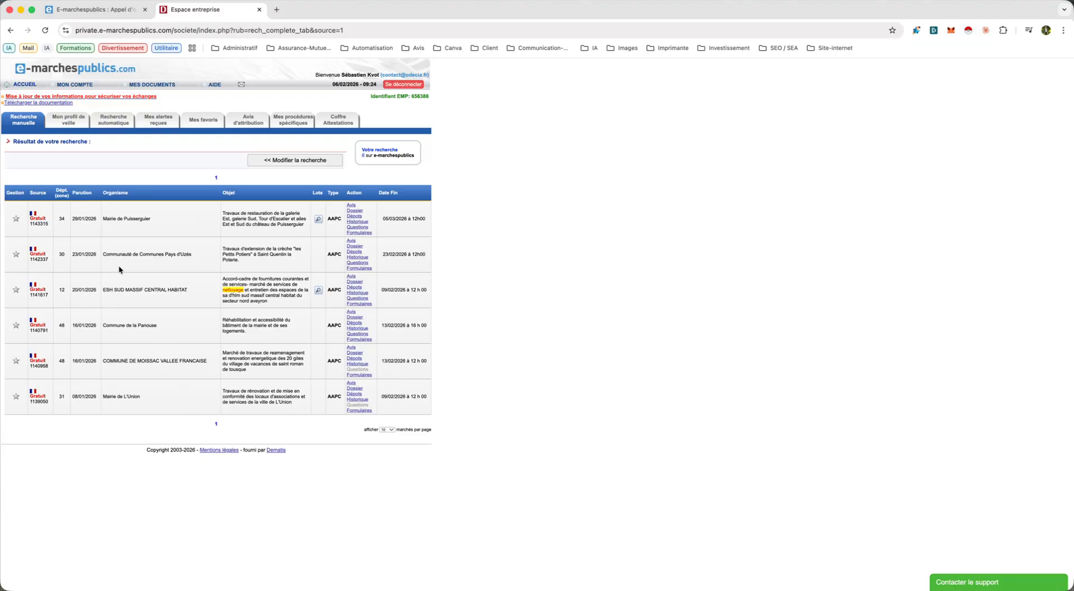
scroll(128, 255, up, 4)
scroll(128, 255, left, 2)
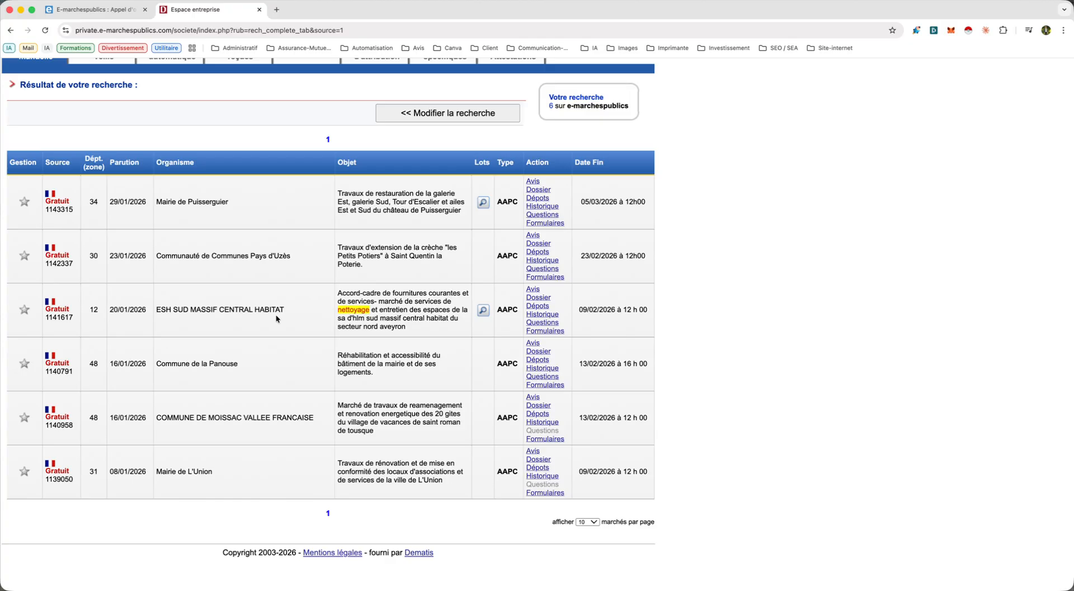
key(super+minus)
key(super+minus)
key(super+minus)
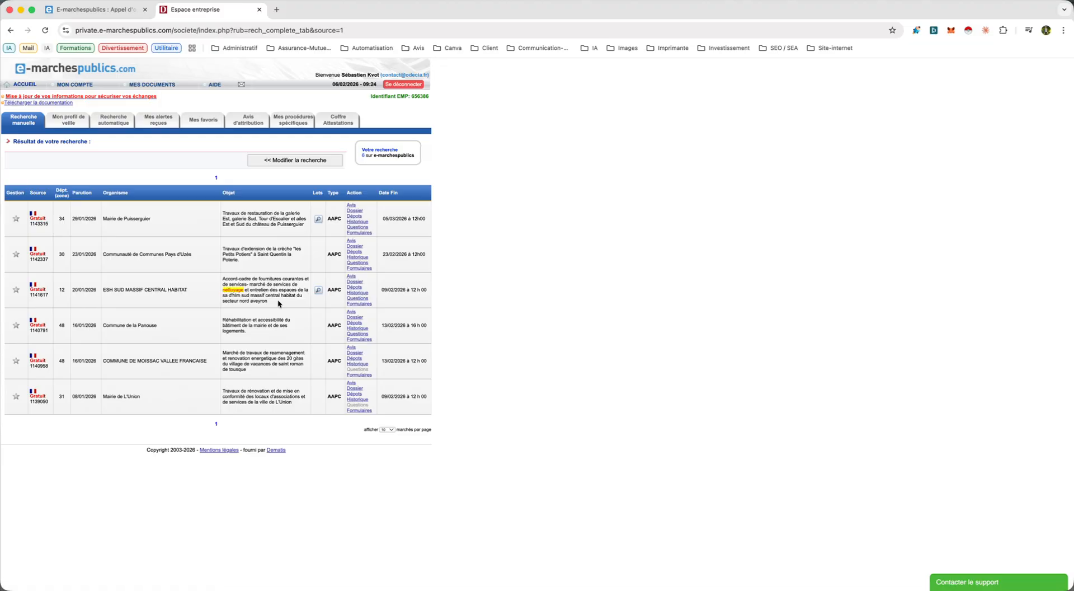
scroll(279, 298, up, 5)
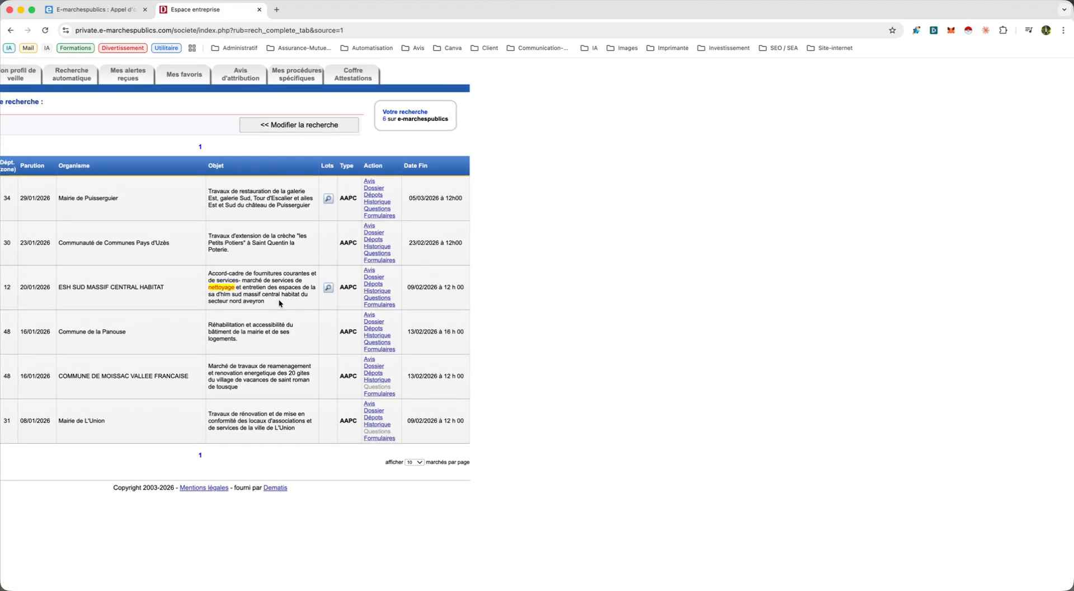
scroll(280, 303, left, 2)
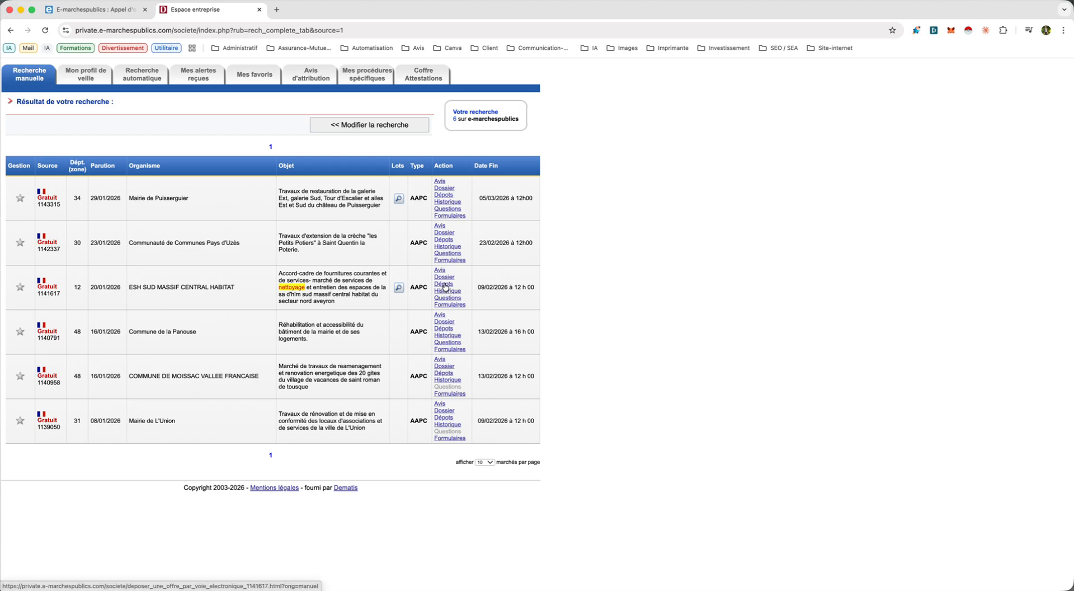
Open the deposits page of the ESH SUD MASSIF CENTRAL HABITAT cleaning tender and review its deposit modes.
click(445, 284)
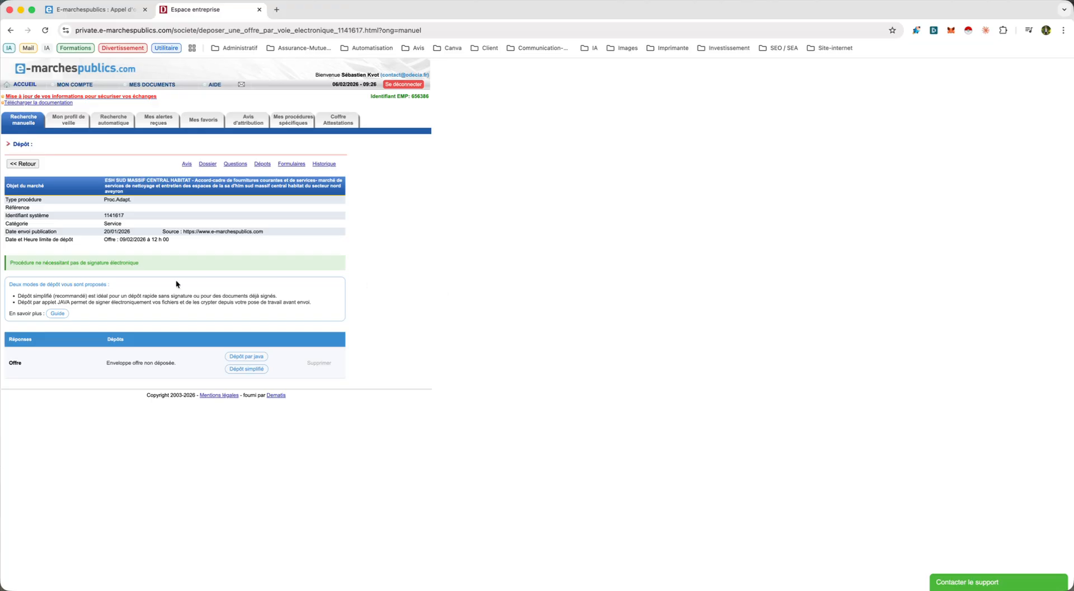
scroll(176, 284, up, 3)
scroll(176, 280, down, 3)
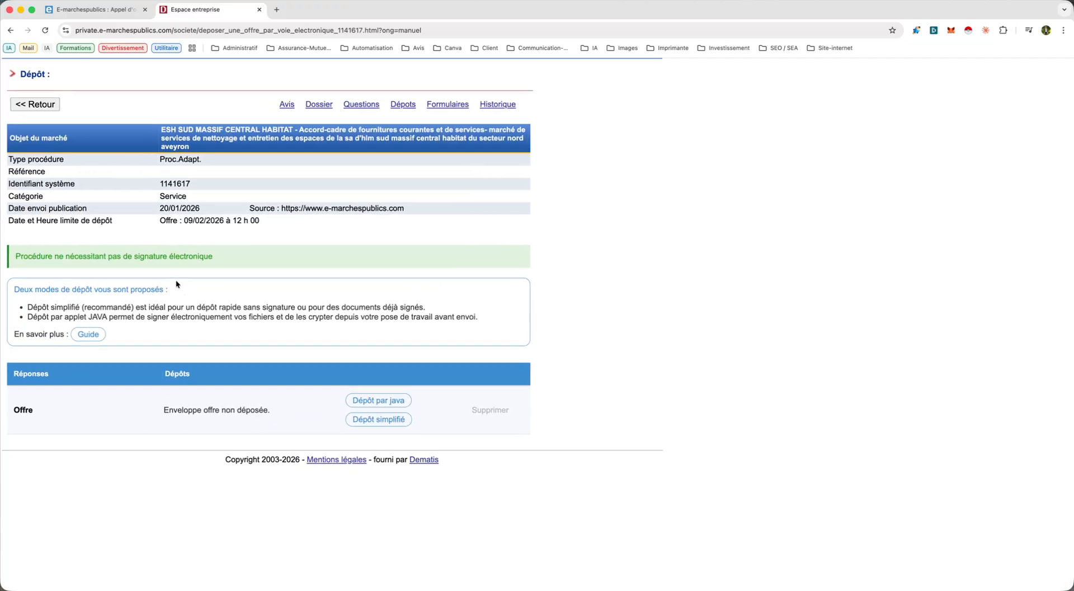
scroll(177, 284, up, 1)
scroll(176, 281, down, 1)
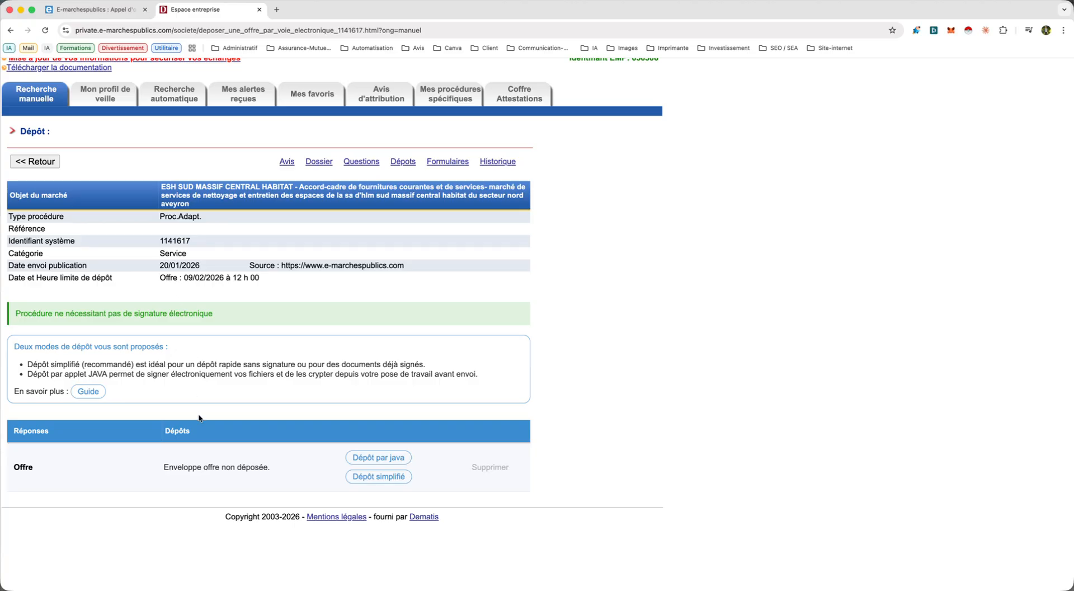
scroll(199, 417, down, 1)
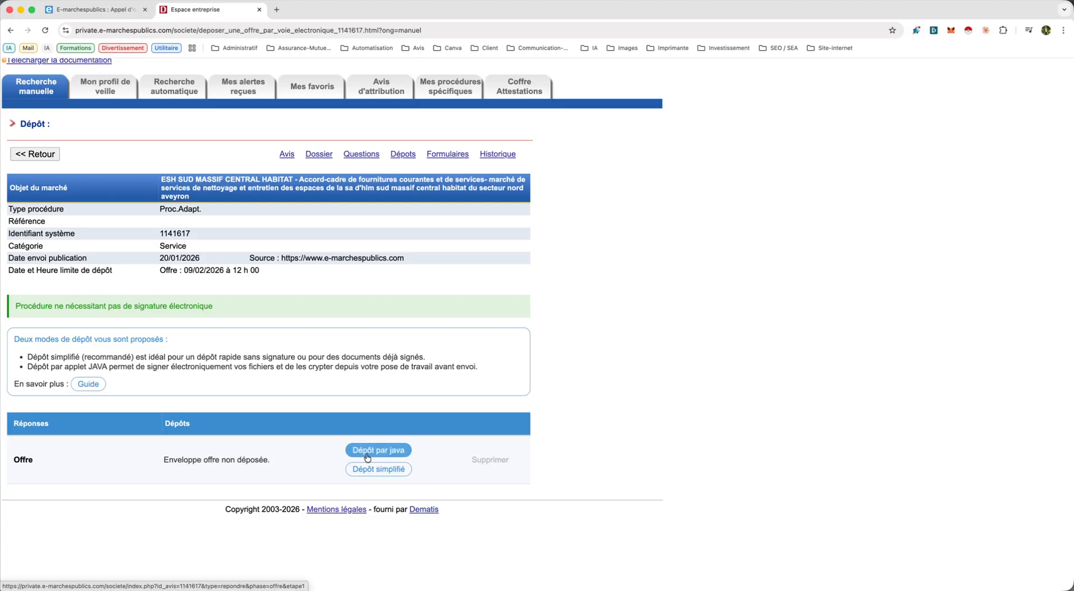
scroll(304, 462, down, 1)
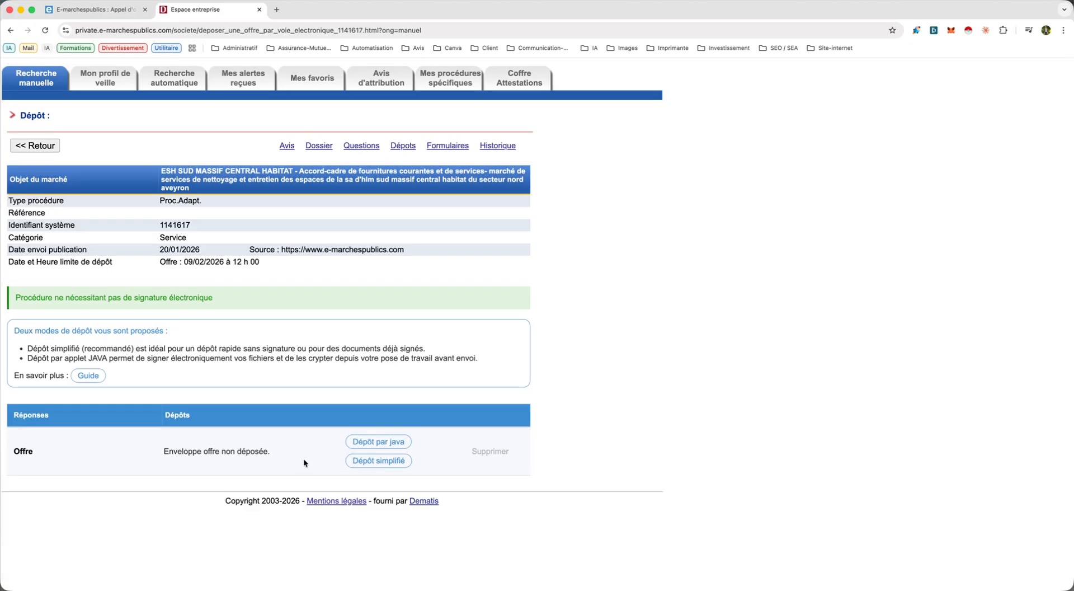
Choose the simplified deposit, return from the Lot 2 envelope to the simplified deposit home page, and dismiss the welcome message.
click(374, 463)
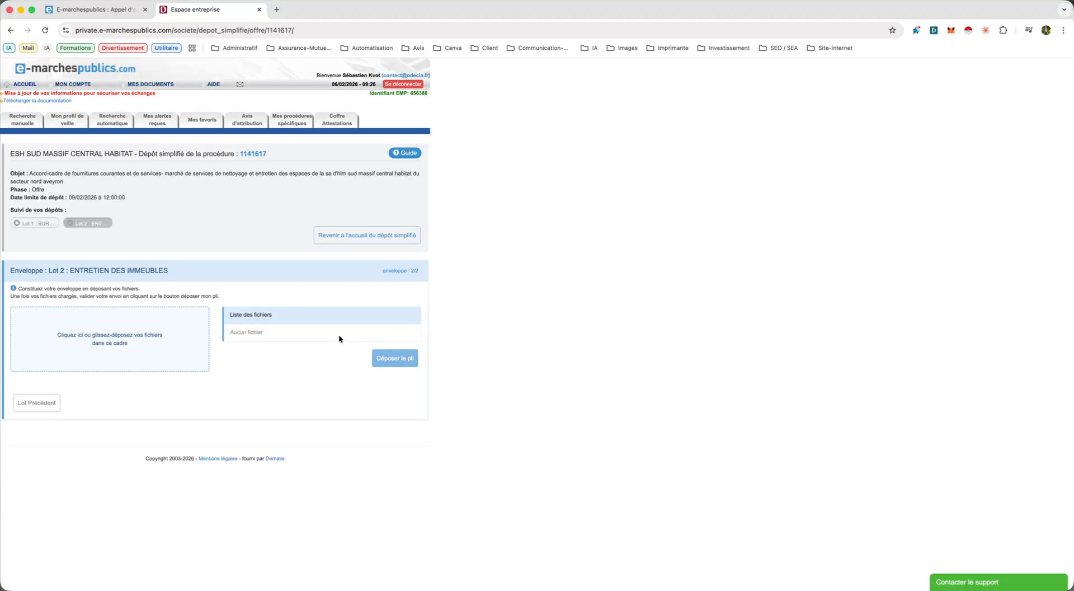
scroll(339, 336, up, 3)
scroll(338, 334, down, 3)
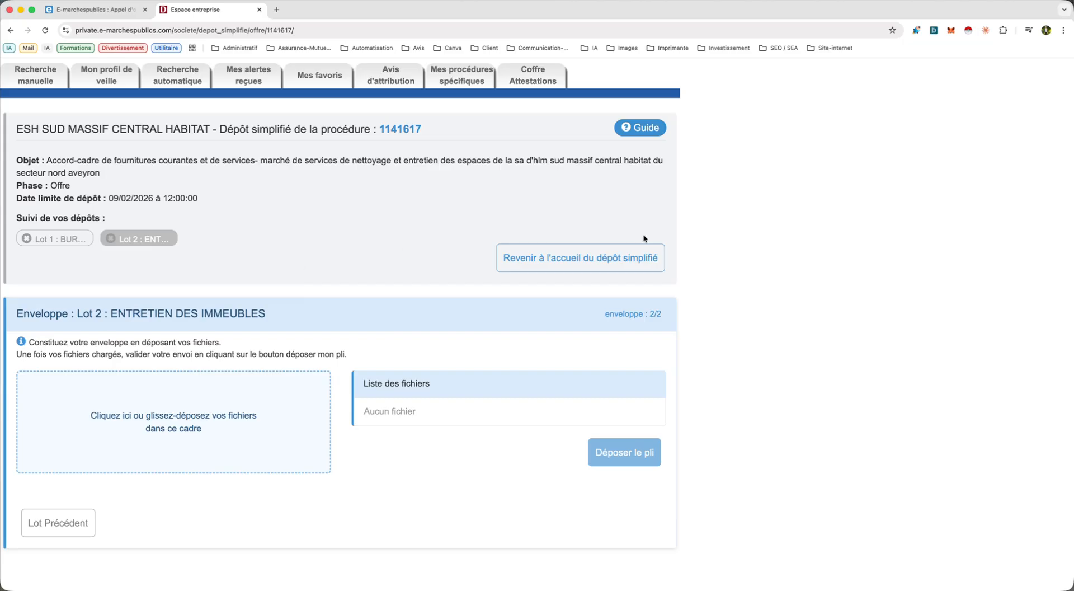
click(615, 258)
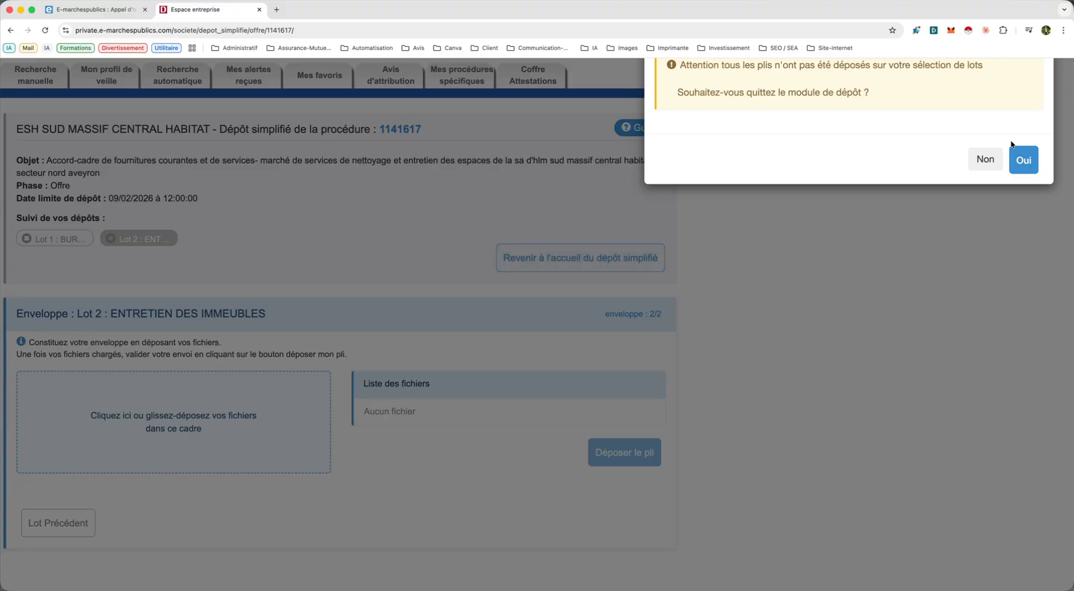
click(1019, 157)
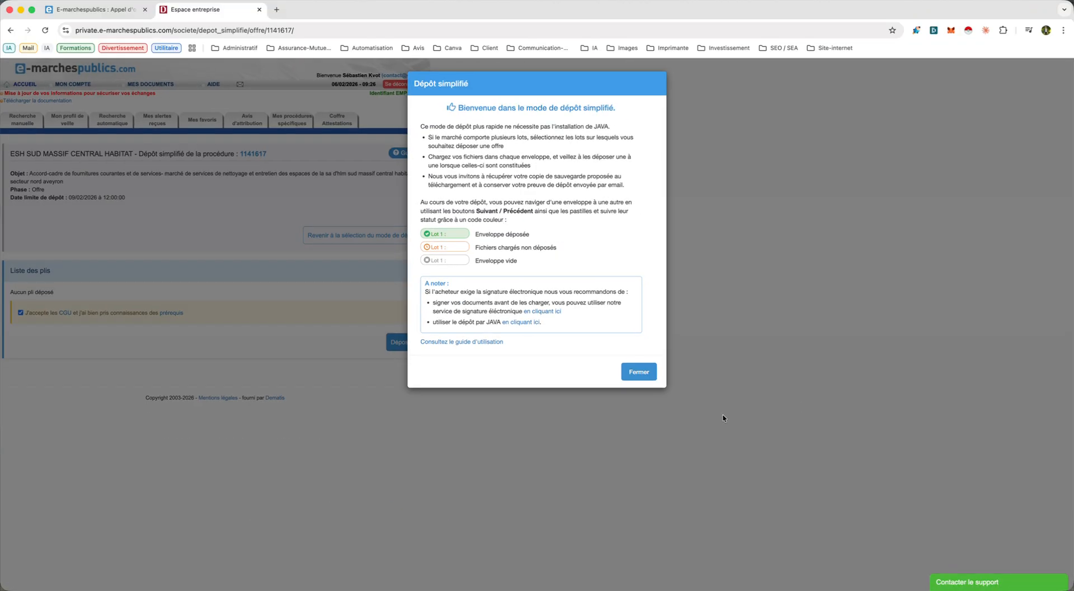
click(639, 372)
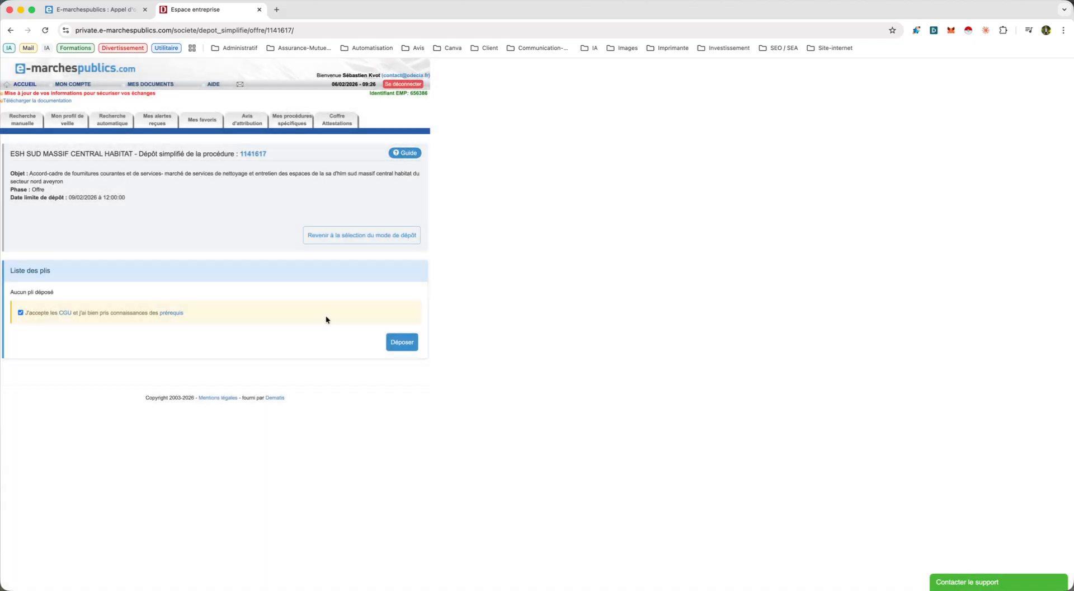
scroll(296, 311, up, 3)
scroll(296, 311, left, 2)
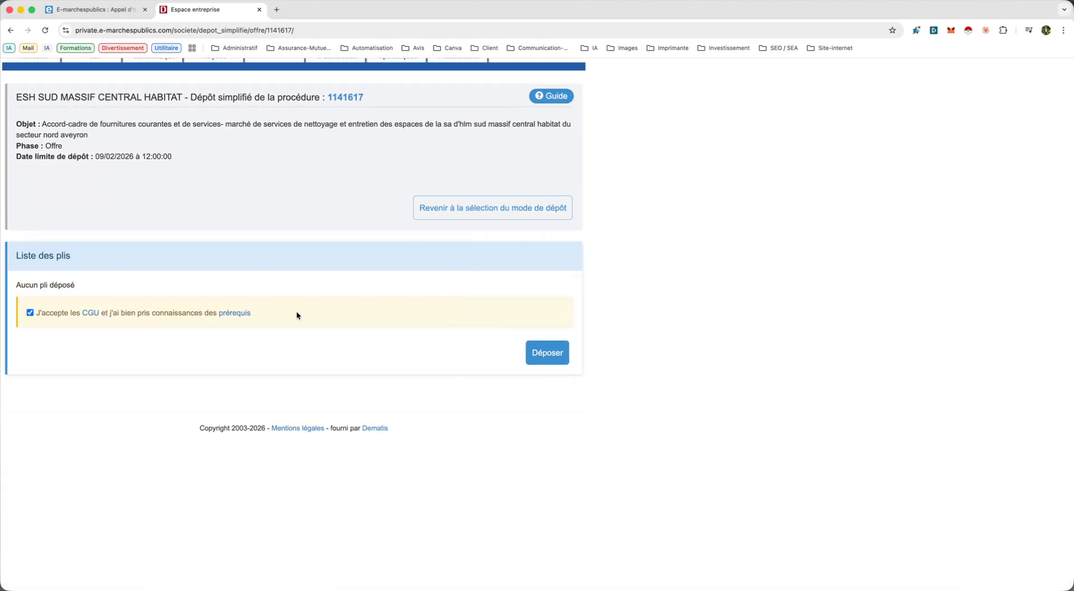
Review the cleaning tender's object, phase and submission deadline on the simplified deposit home page.
scroll(296, 312, up, 2)
scroll(297, 316, up, 2)
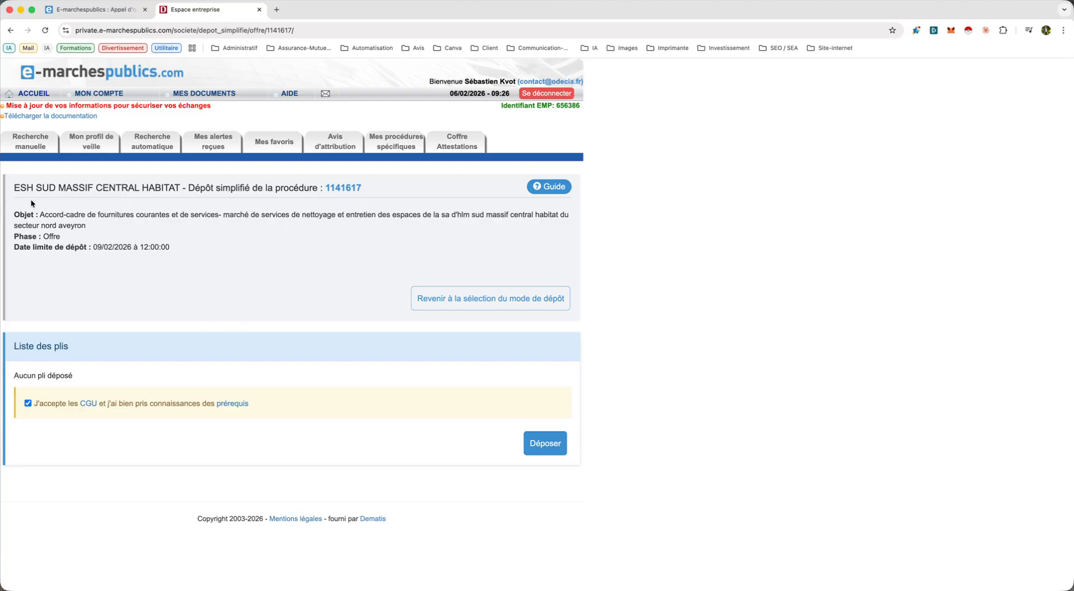
triple_click(49, 213)
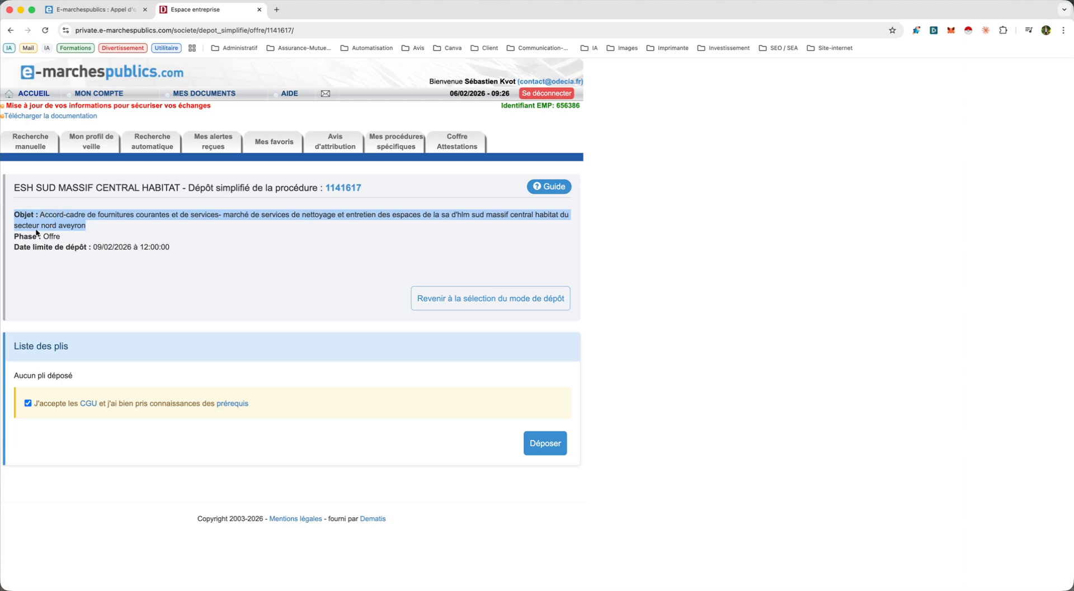
triple_click(49, 237)
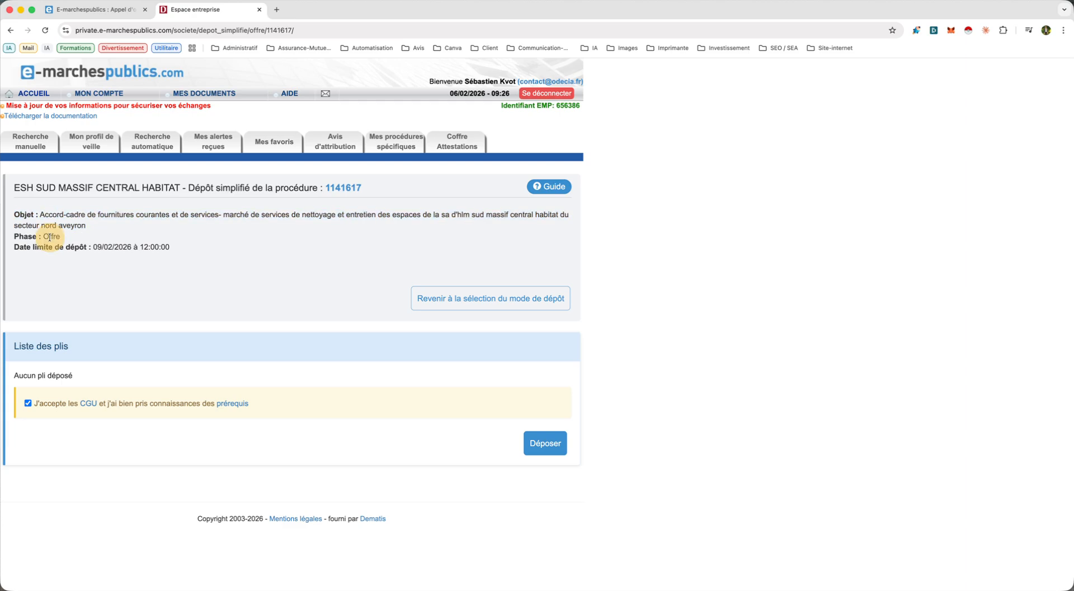
triple_click(82, 247)
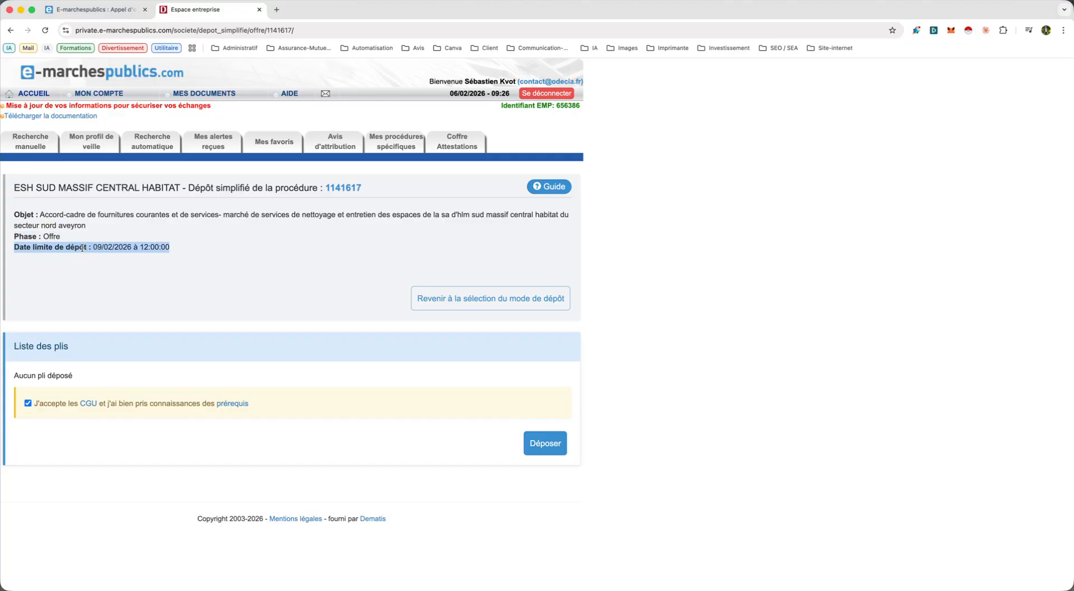
triple_click(110, 246)
click(237, 265)
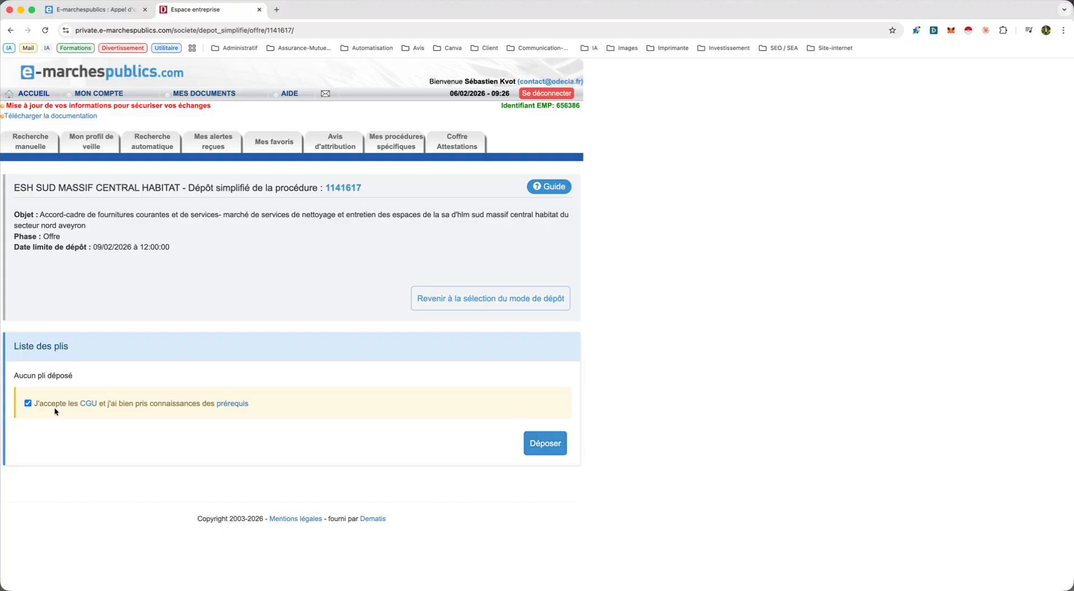
Start the deposit, select Lot 1 : BUREAUX and Lot 2 : ENTRETIEN DES IMMEUBLES, and validate the lot selection.
click(544, 450)
scroll(344, 350, down, 2)
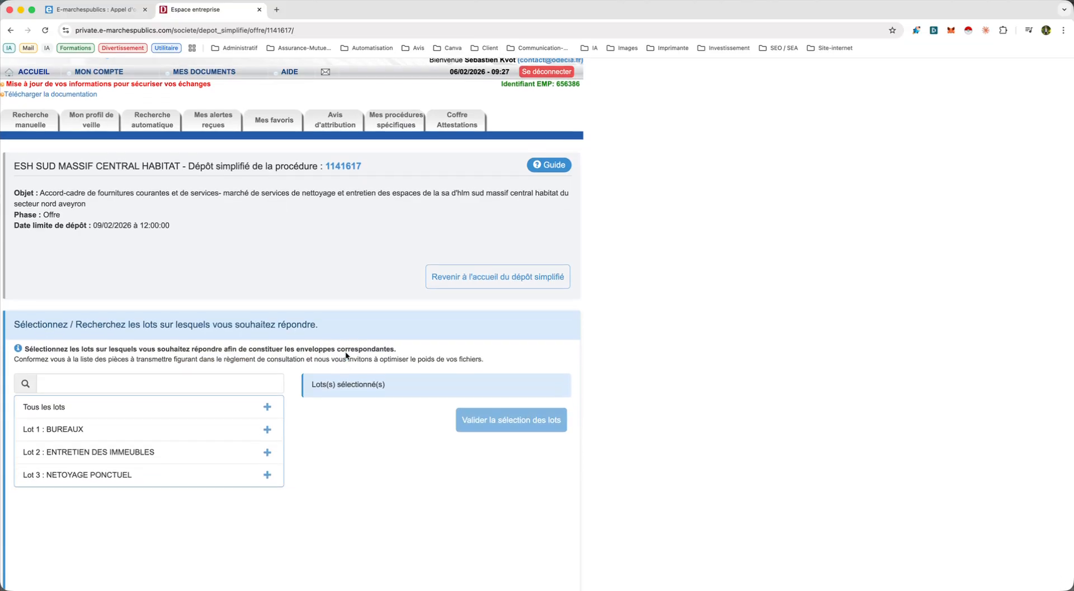
scroll(345, 354, down, 3)
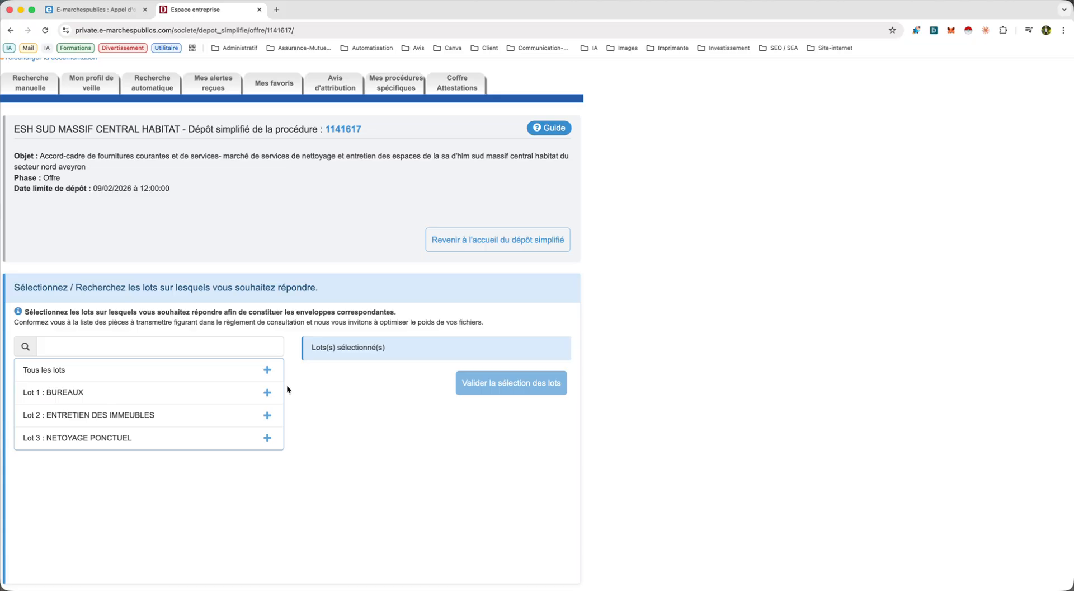
click(267, 393)
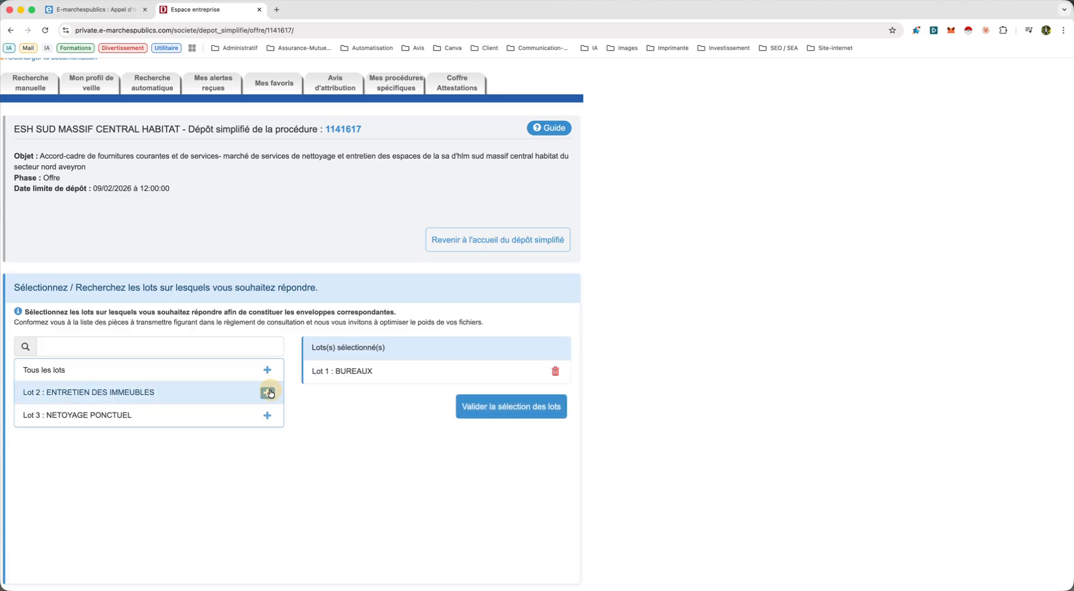
click(268, 393)
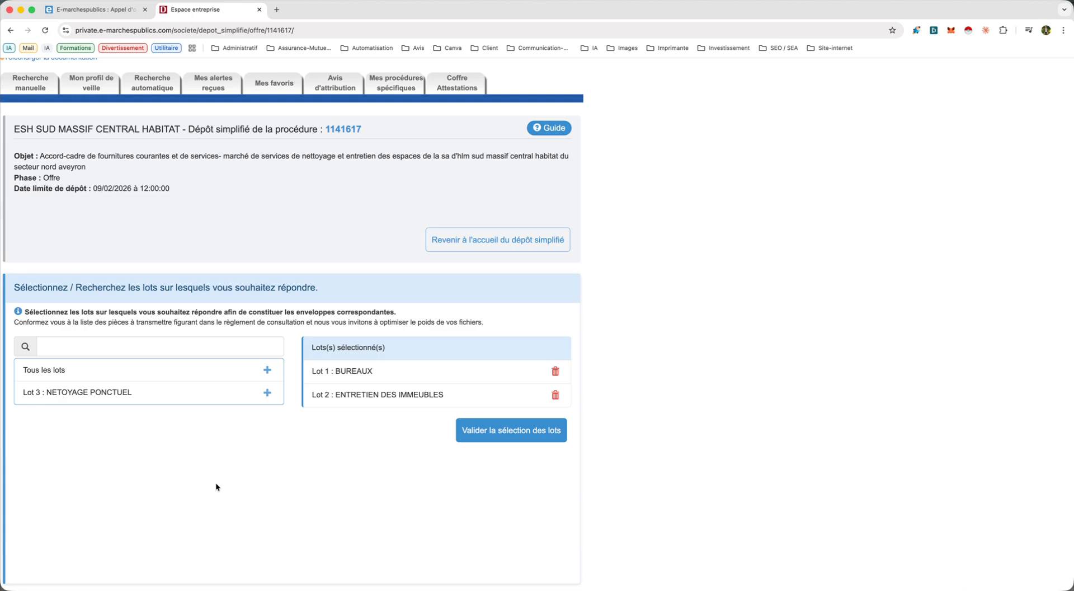
click(491, 429)
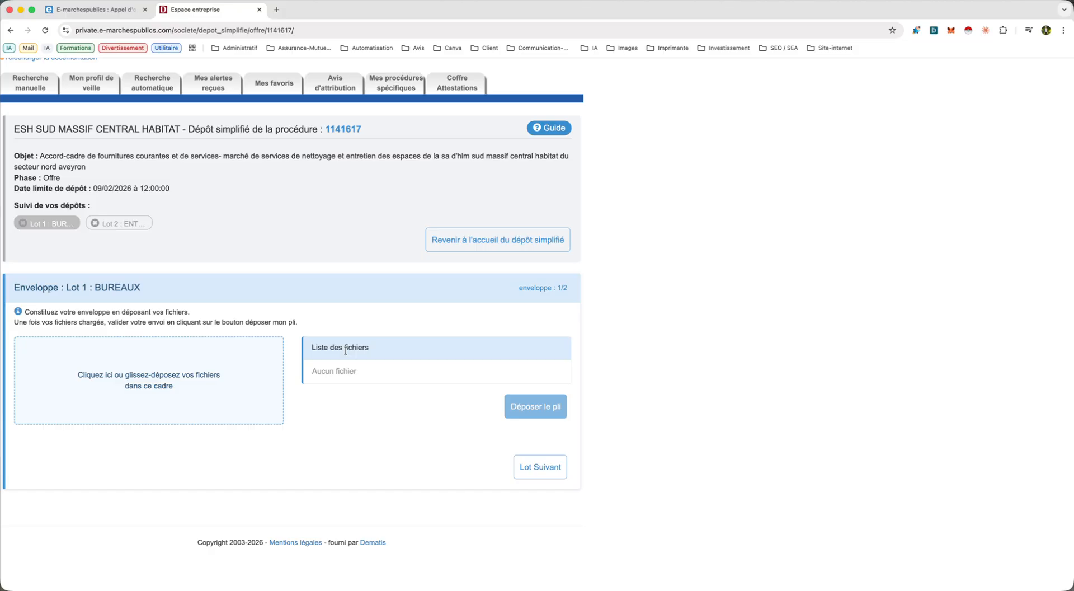
Add the five consecutive files from Attestation_honneur_V1 (1).docx through brief_tournage_place.docx in Téléchargements to the Lot 1 : BUREAUX envelope.
scroll(345, 350, up, 1)
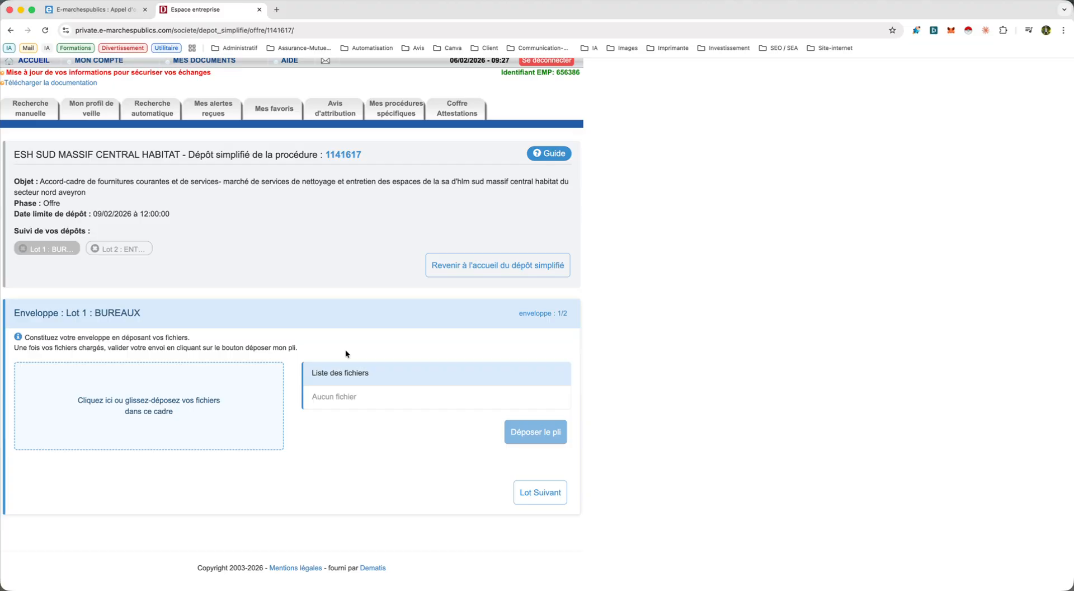
triple_click(123, 313)
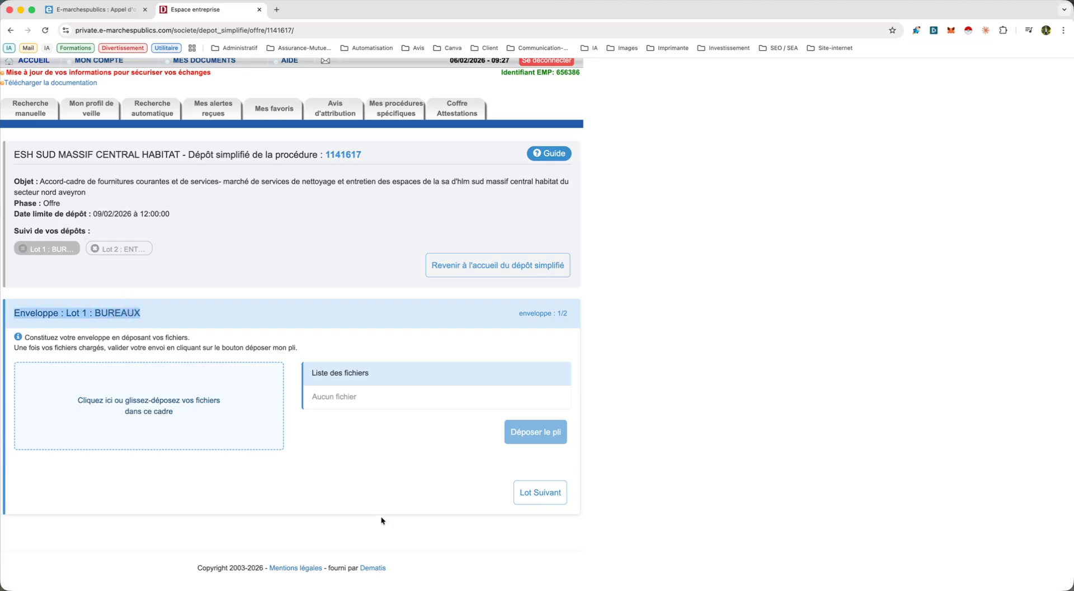
click(371, 484)
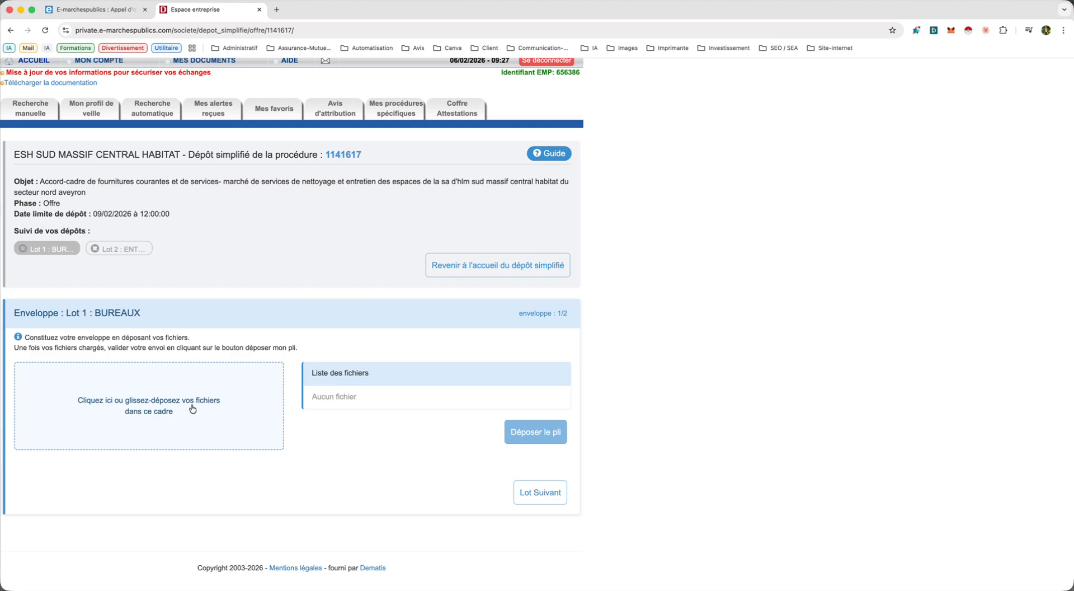
click(152, 412)
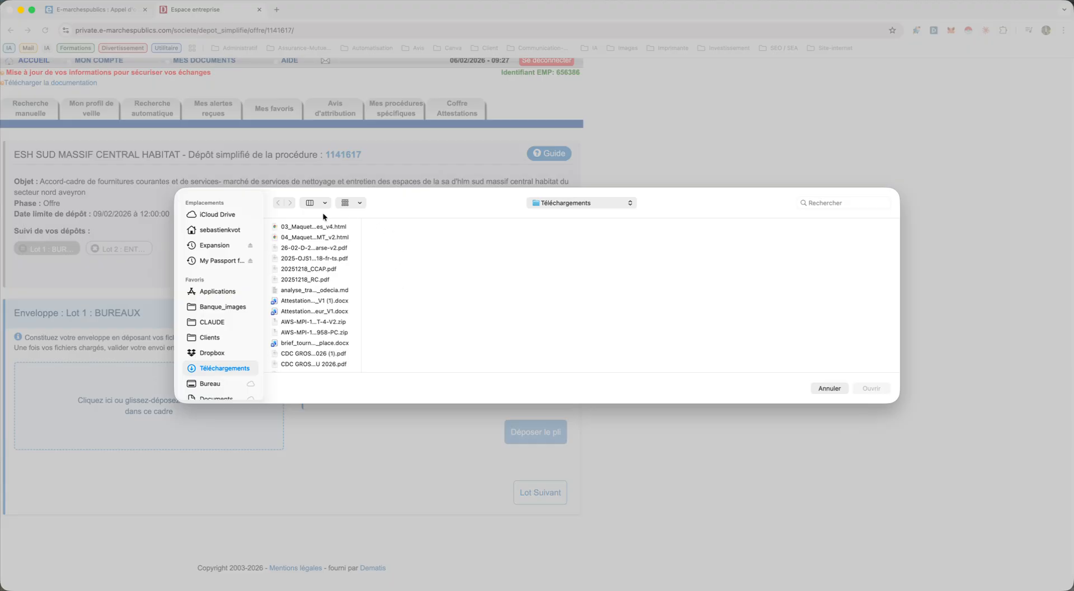
click(304, 302)
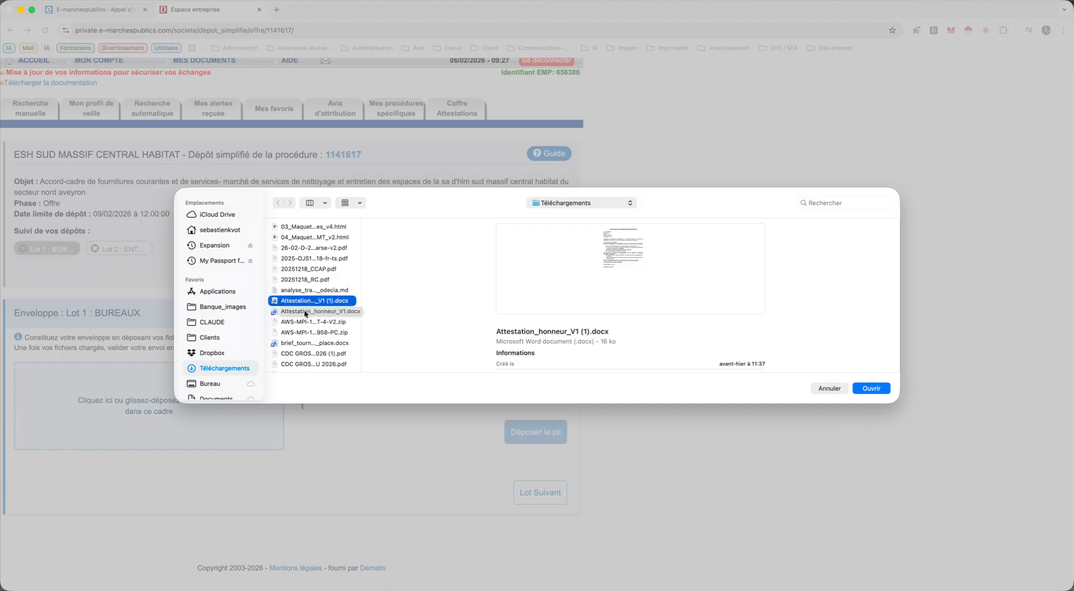
click(305, 311)
key(Down)
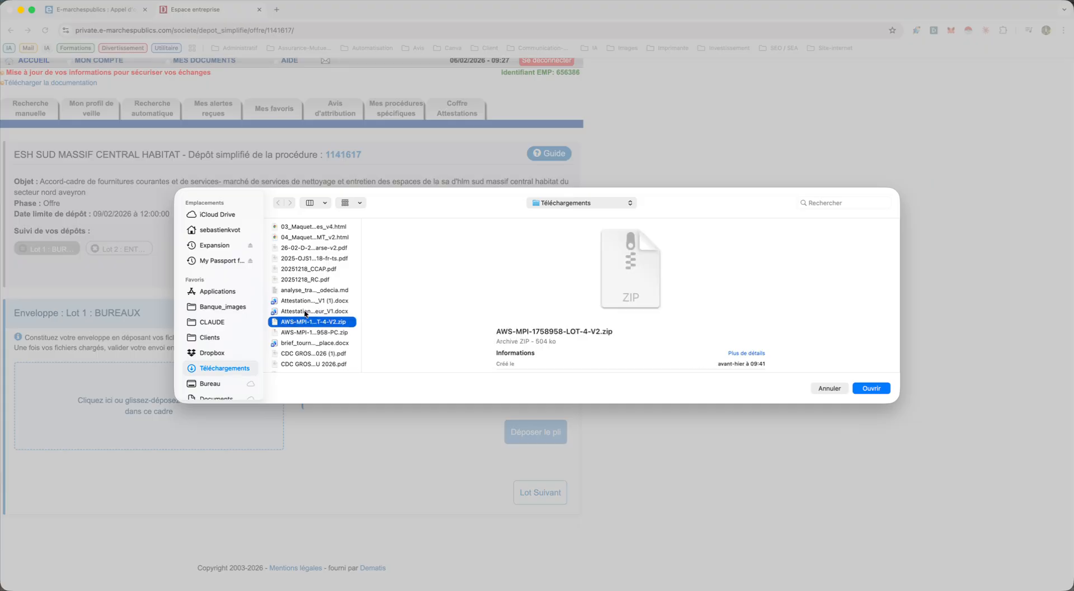
key(Down)
key(Down)
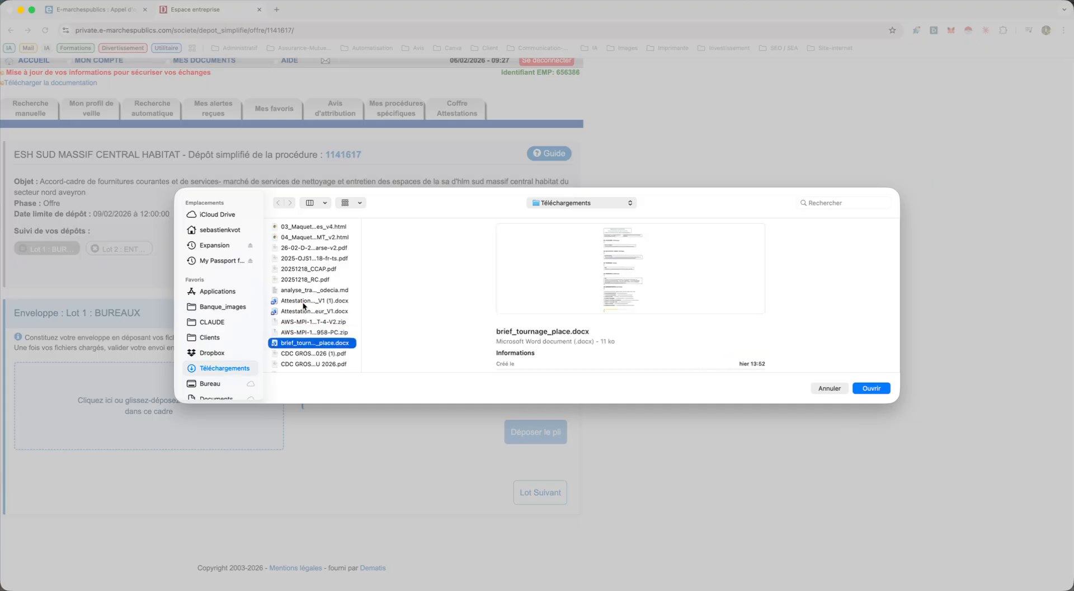
click(303, 302)
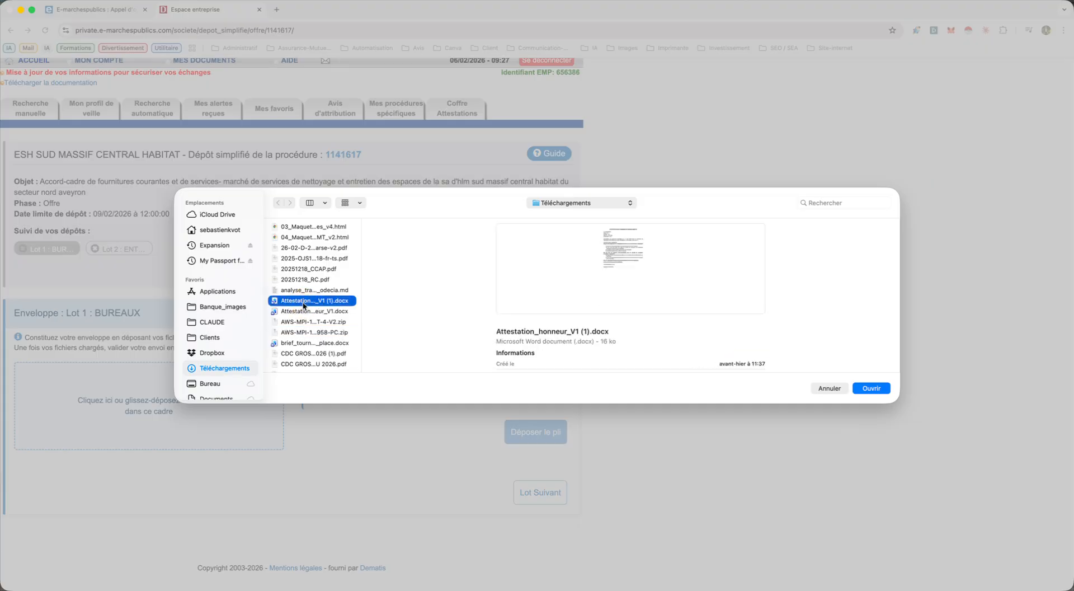
shift+click(301, 343)
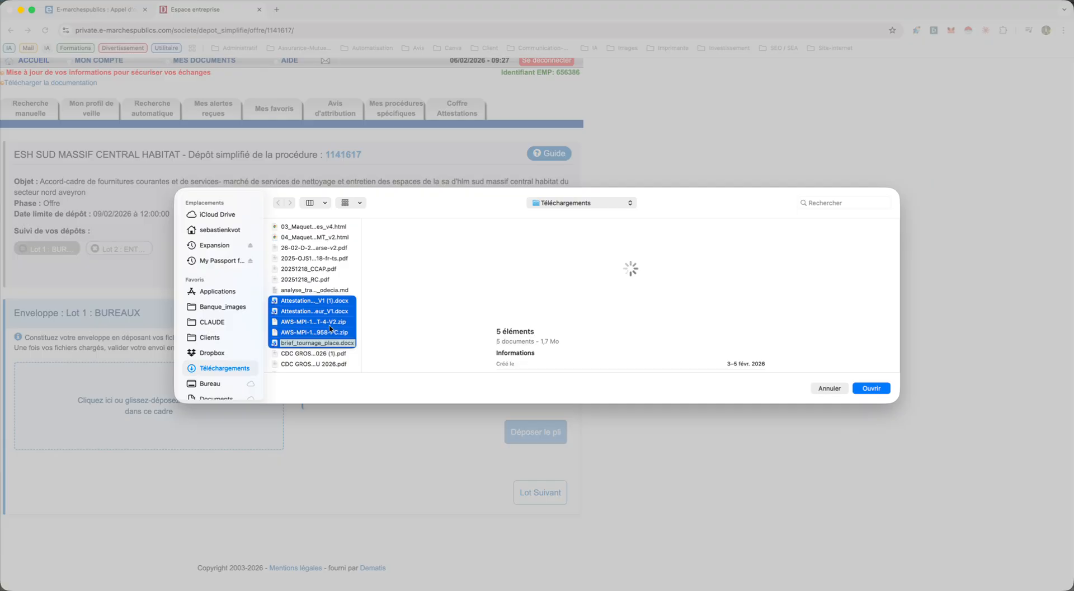
click(870, 387)
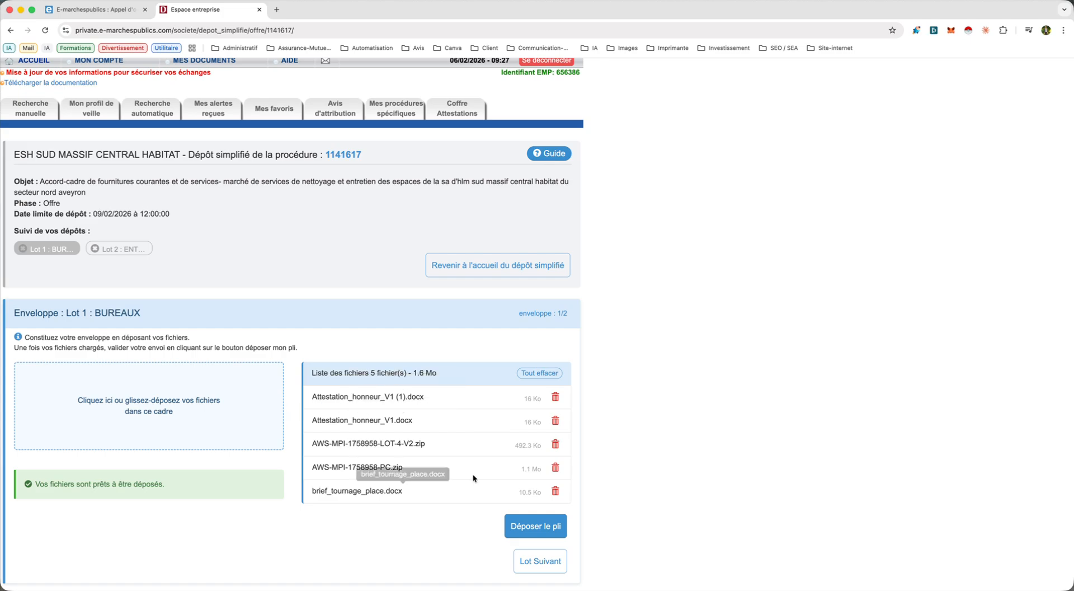
Clear all files from the Lot 1 : BUREAUX envelope and go on to the Lot 2 envelope.
scroll(433, 426, down, 1)
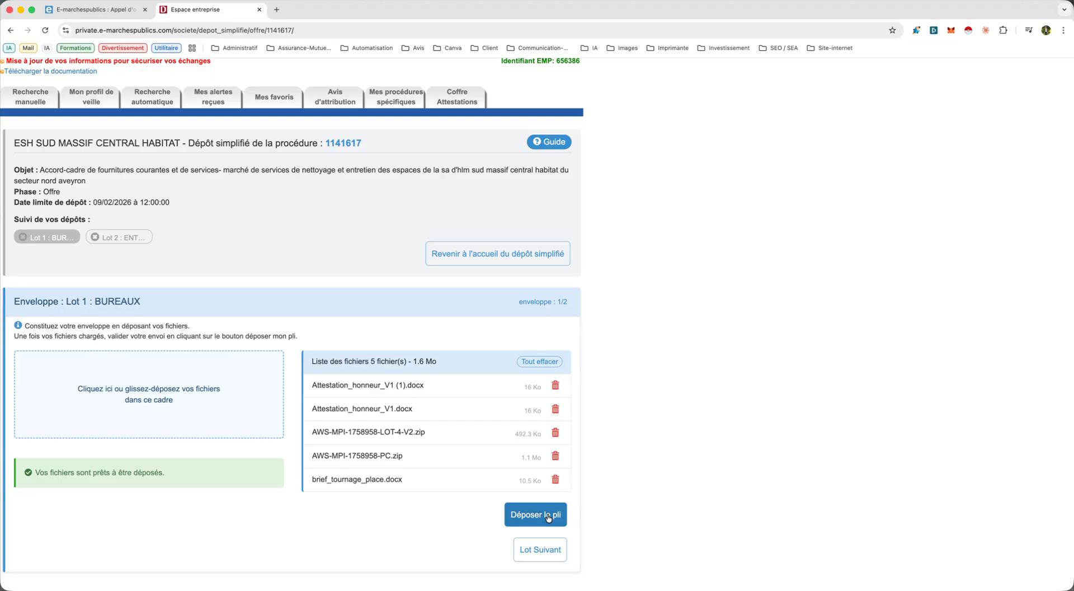
click(539, 362)
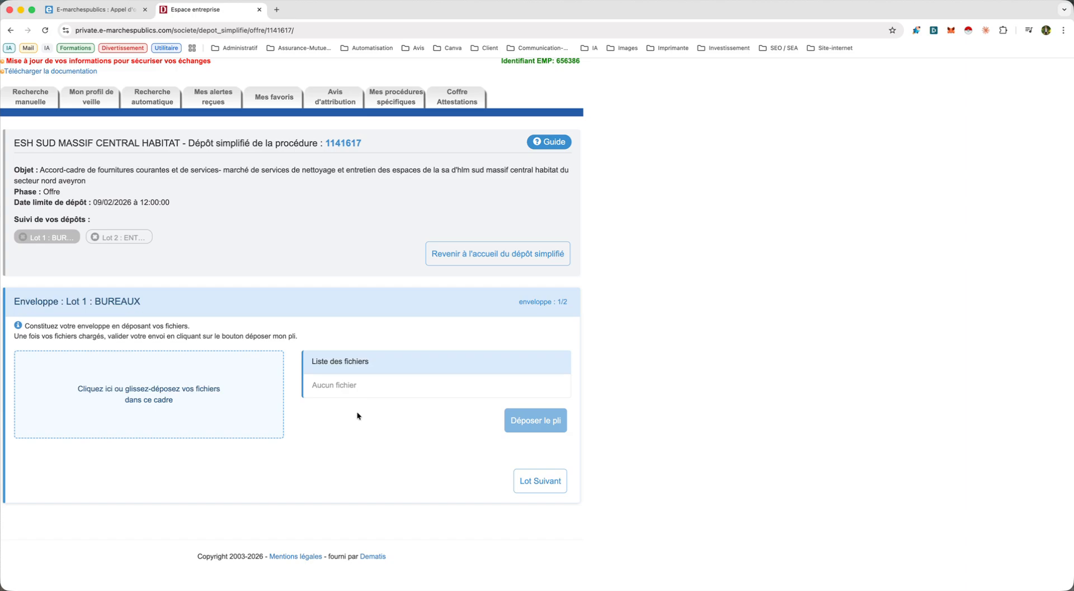
click(525, 482)
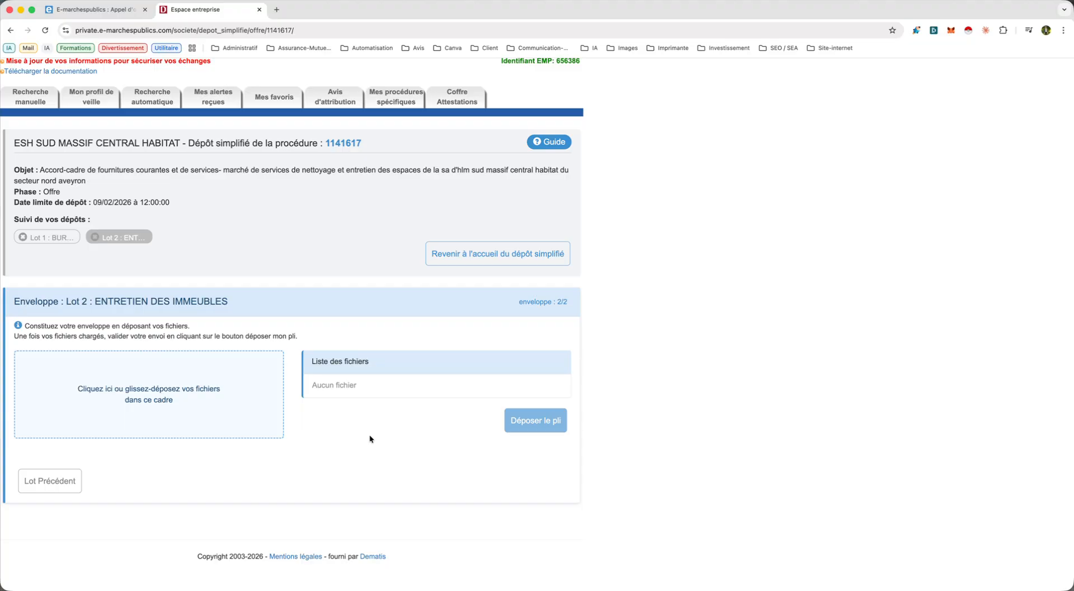
Add Attestation_honneur_V1 (1).docx and Attestation_honneur_V1.docx to the Lot 2 : ENTRETIEN DES IMMEUBLES envelope, and remove Attestation_honneur_V1 (1).docx.
click(205, 385)
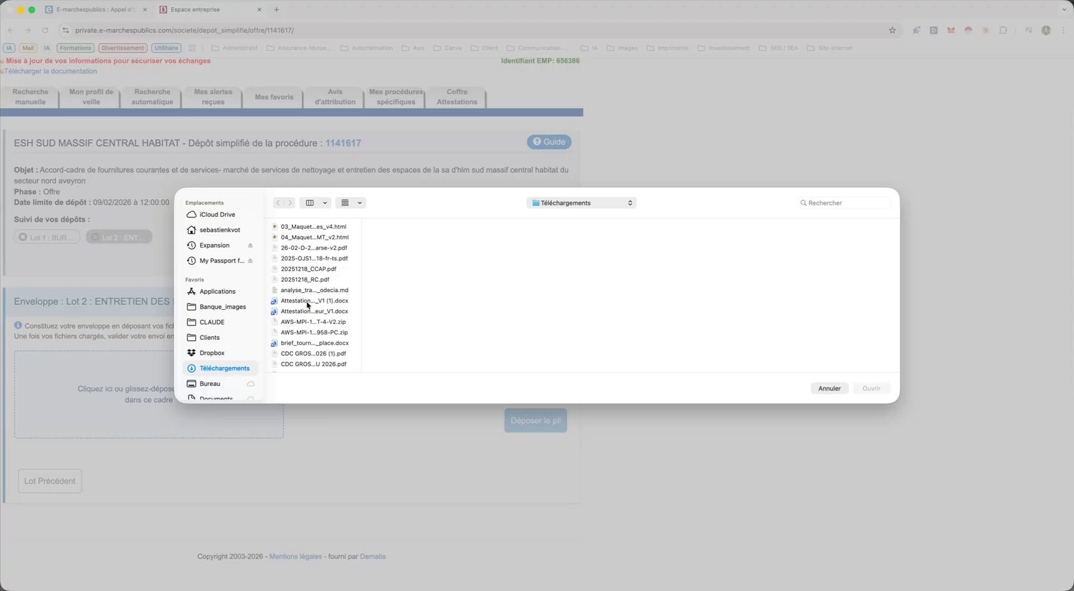
click(308, 301)
shift+click(308, 310)
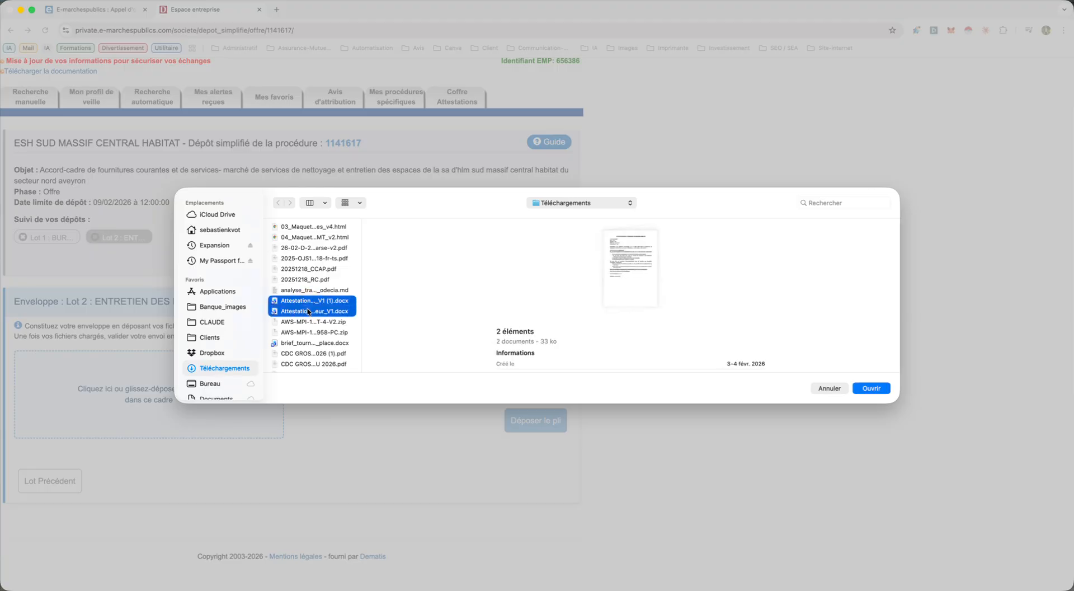
key(Return)
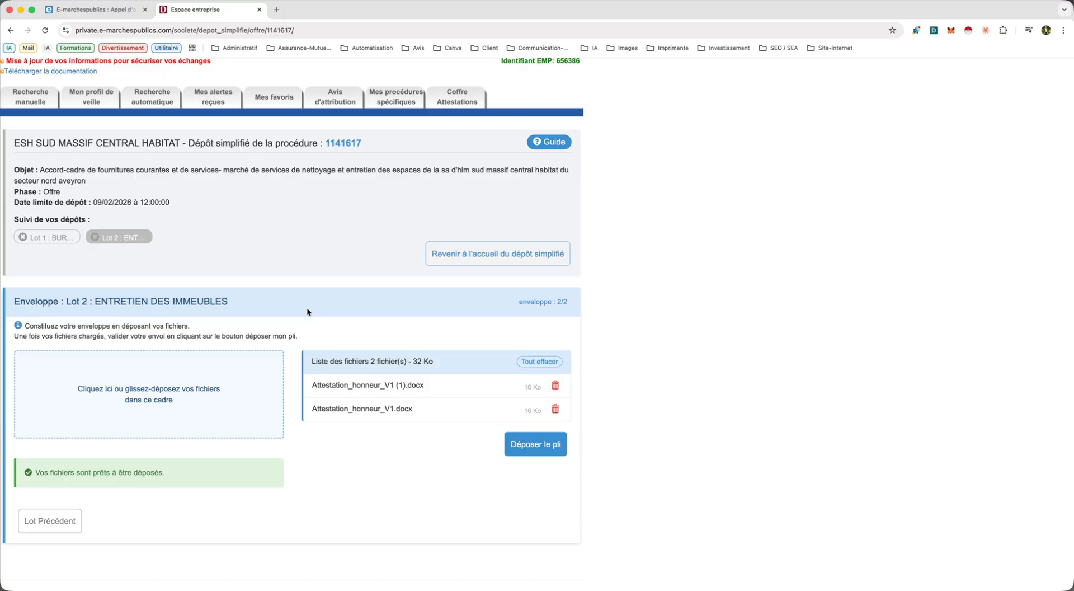
click(554, 387)
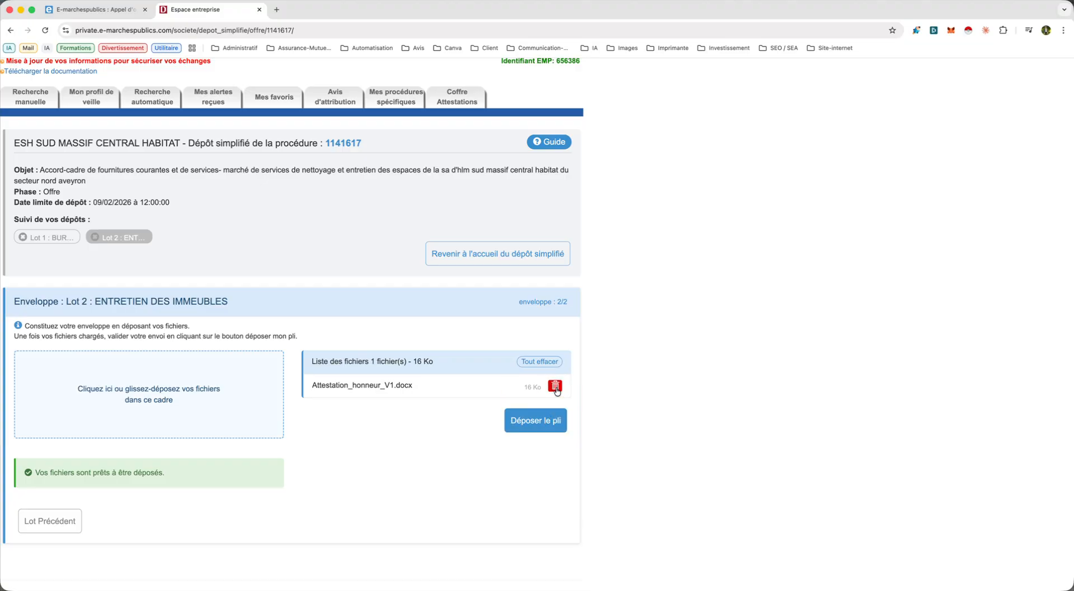